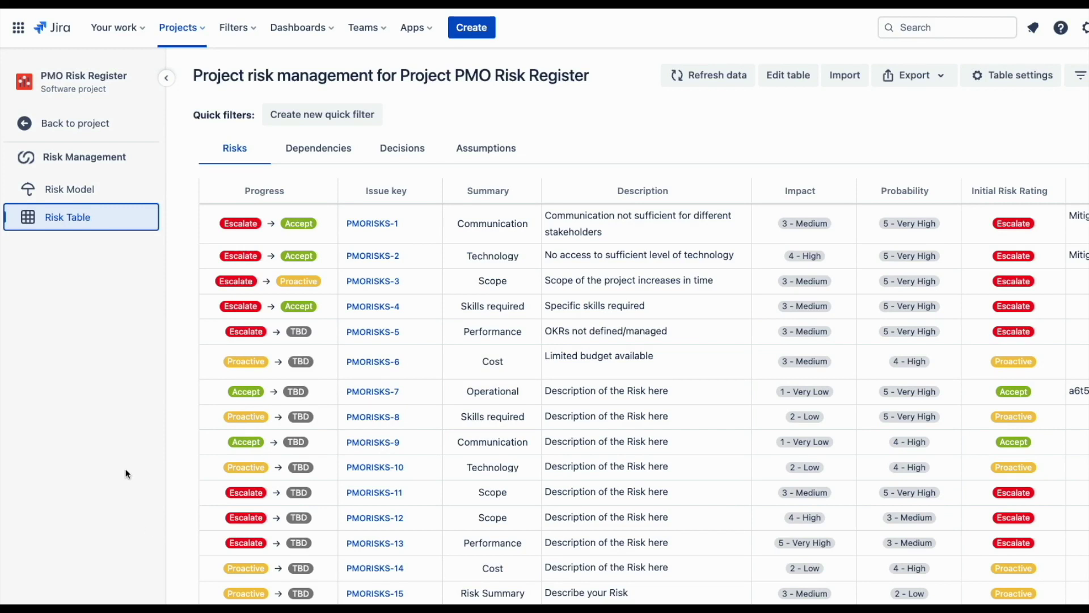
- Append a colon and three new lines, List 1, list 2 and lis, to PMORISKS-1's description
left_click(618, 226)
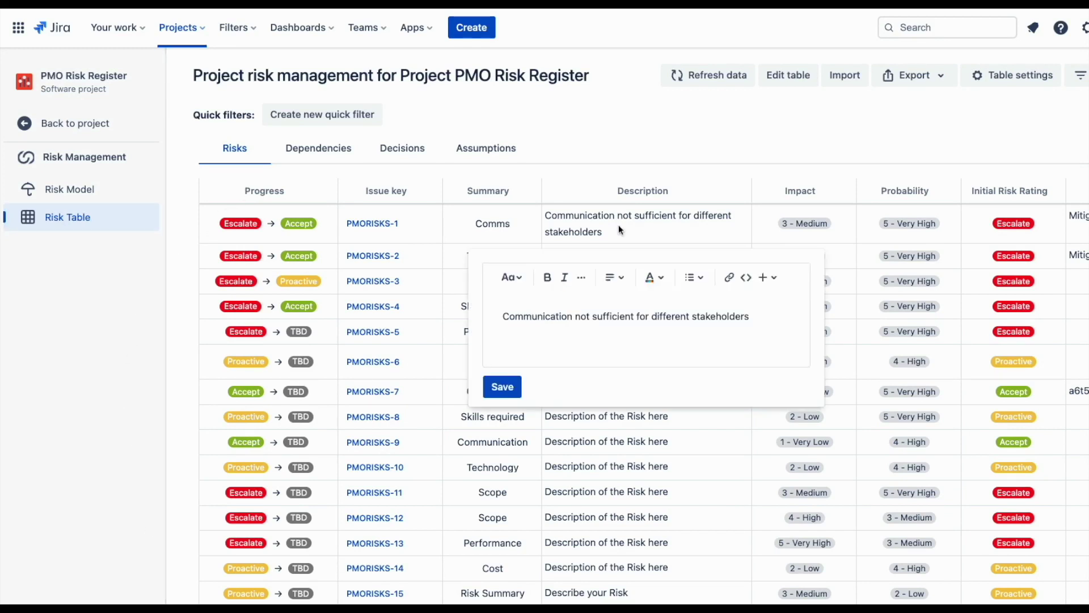
double_click(559, 318)
left_click(570, 317)
key("End")
type(":")
key("Return")
type("List 1")
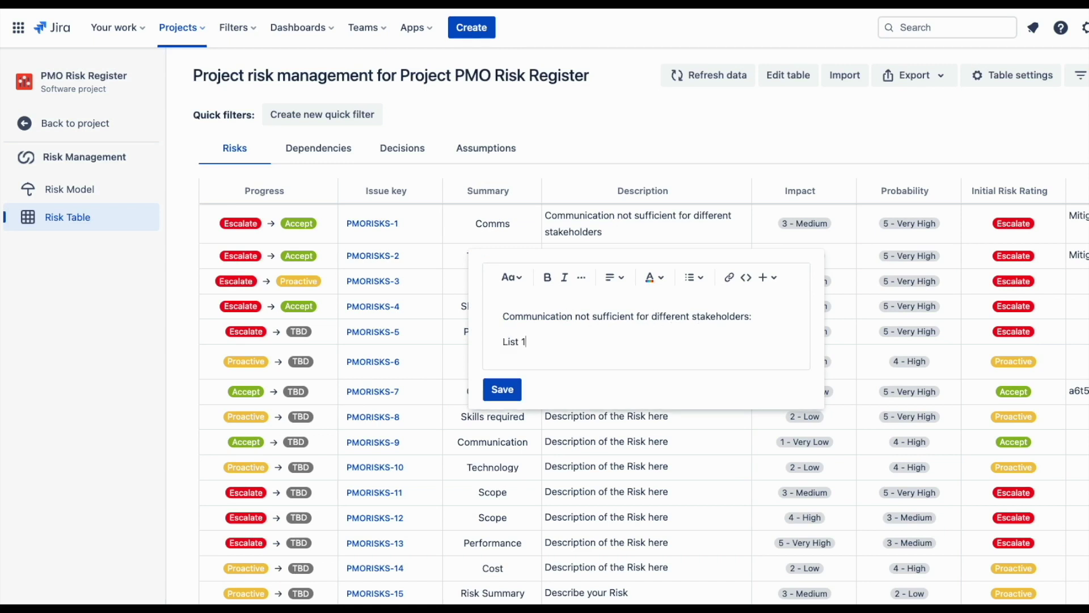
key("Return")
type("list 2")
key("Return")
type("lis")
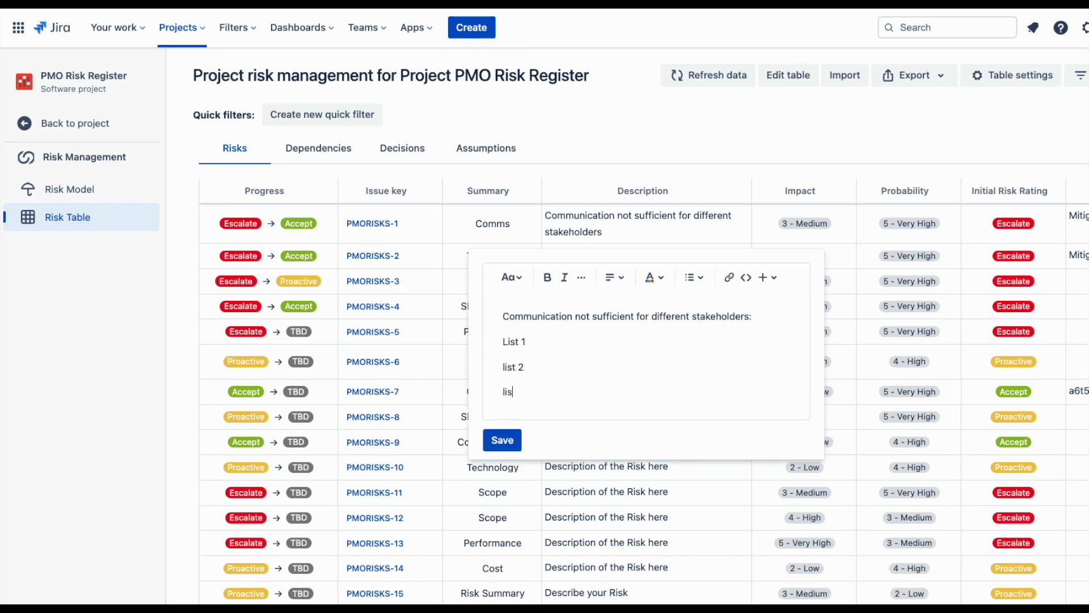
- Lowercase 'List 1', bullet the three lines, colour list 2 red, and save the description
double_click(511, 341)
type("list")
left_click_drag(503, 341, 555, 361)
left_click(694, 277)
left_click(716, 308)
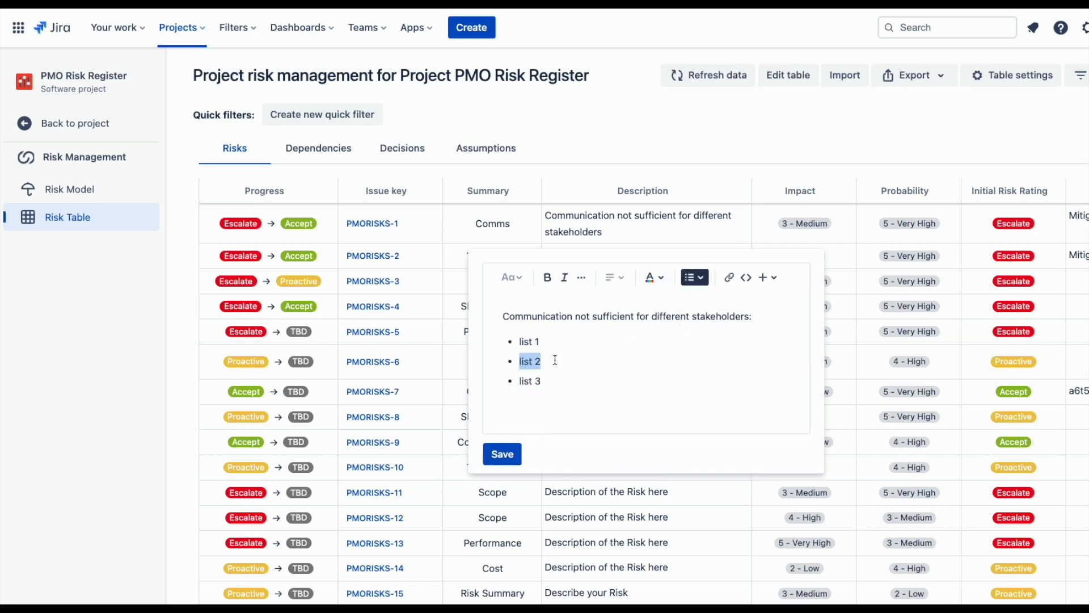
left_click(651, 277)
left_click(769, 305)
left_click(502, 454)
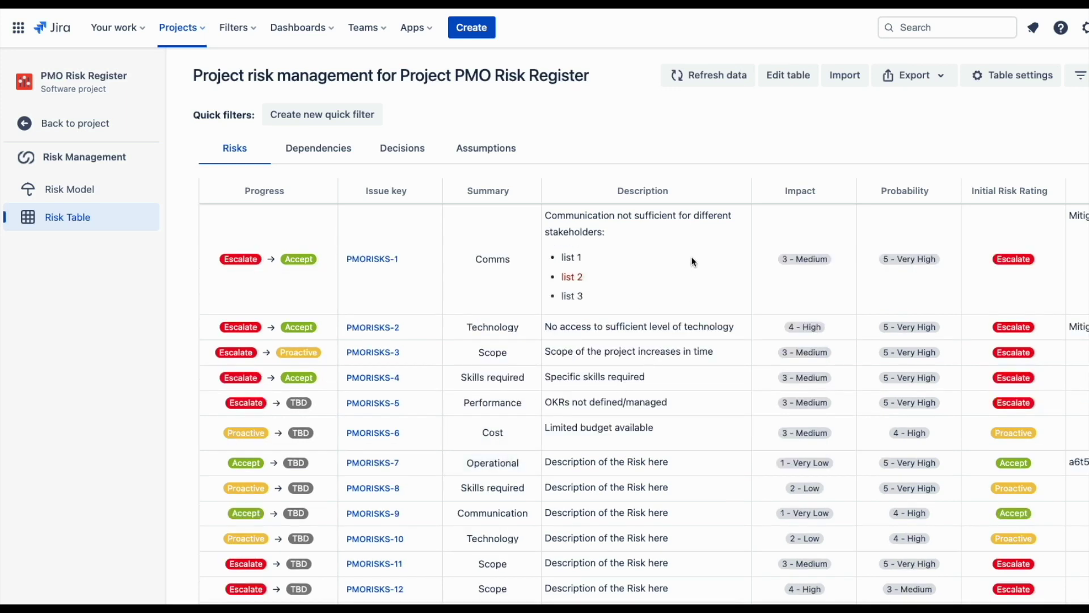
- Keep PMORISKS-1's impact at 3 - Medium and bring up its probability options
left_click(841, 256)
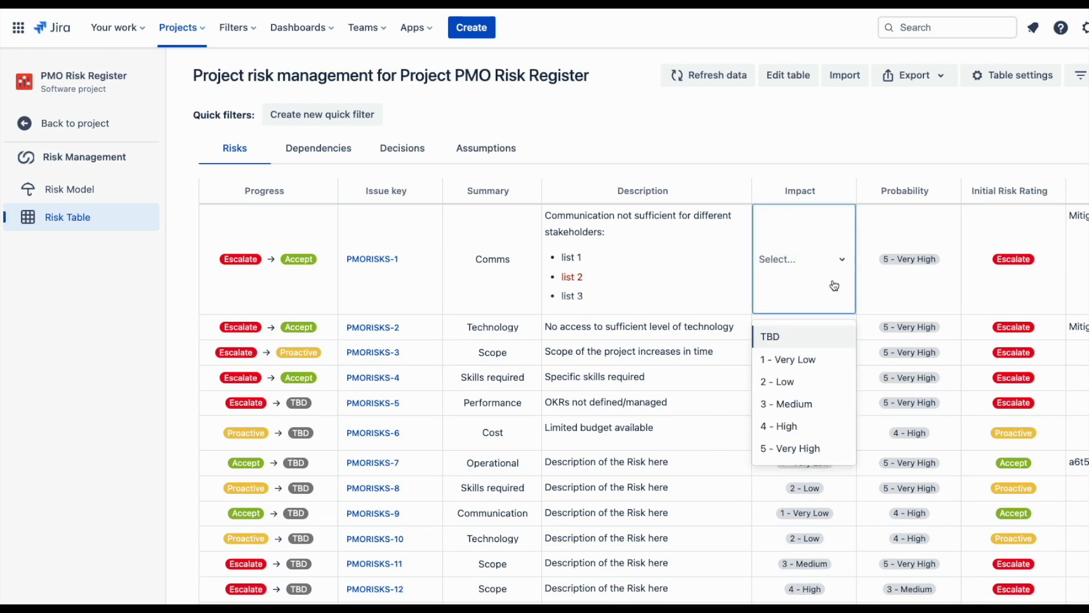
left_click(821, 406)
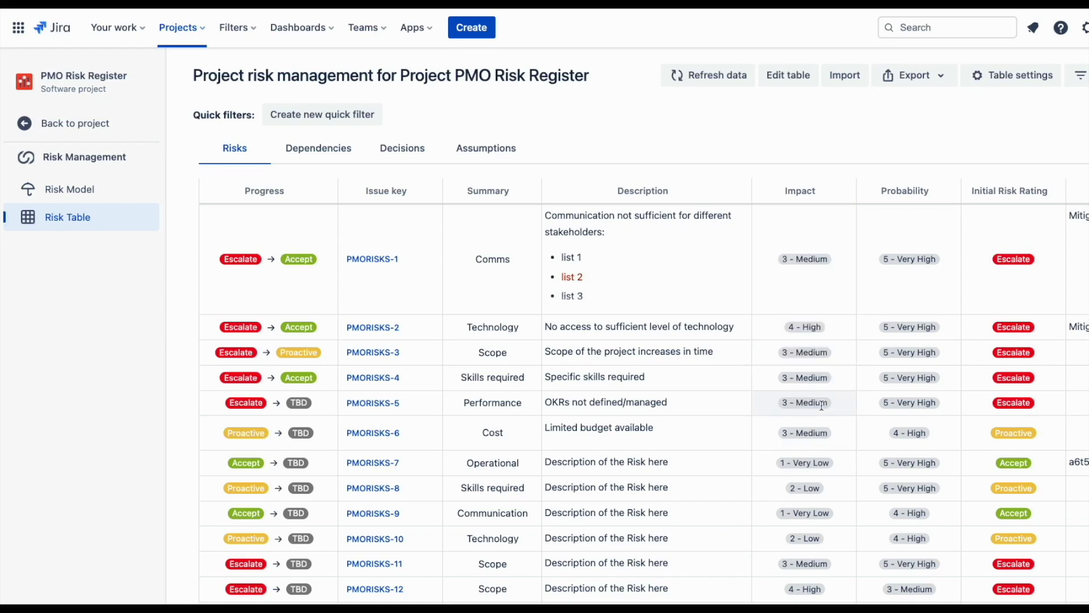
left_click(908, 234)
- Set PMORISKS-1's probability to 4 - High and scroll across to its mitigation links
left_click(915, 425)
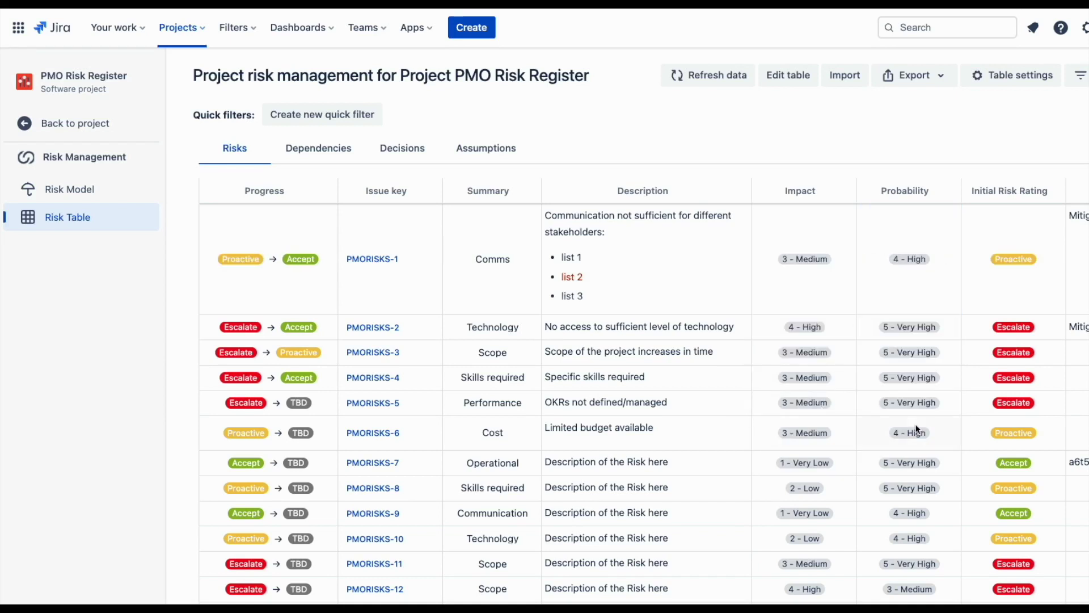
scroll(916, 429, "right", 8)
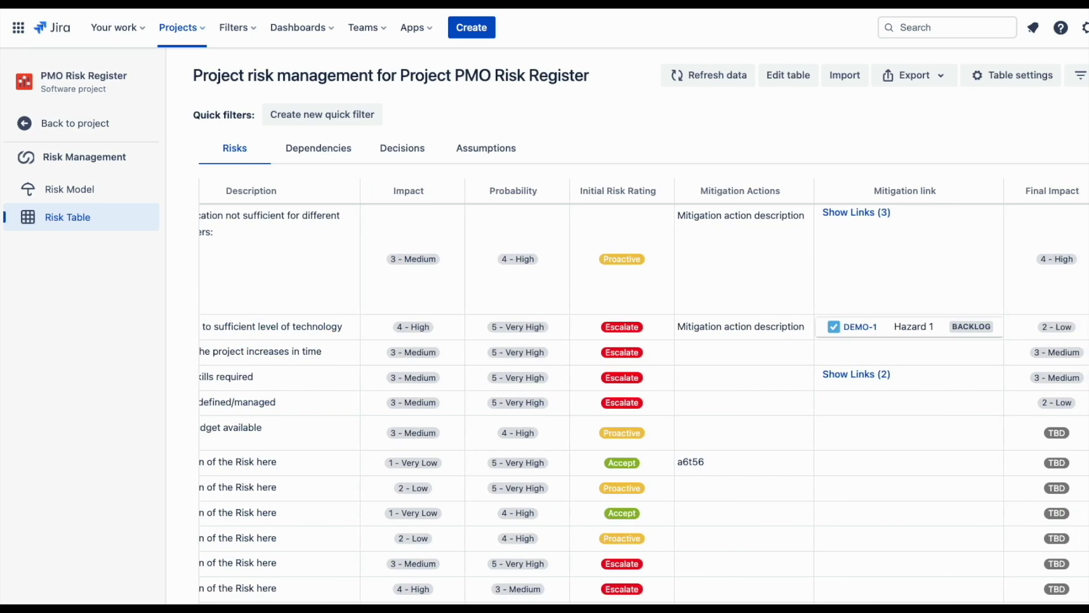
scroll(644, 390, "right", 2)
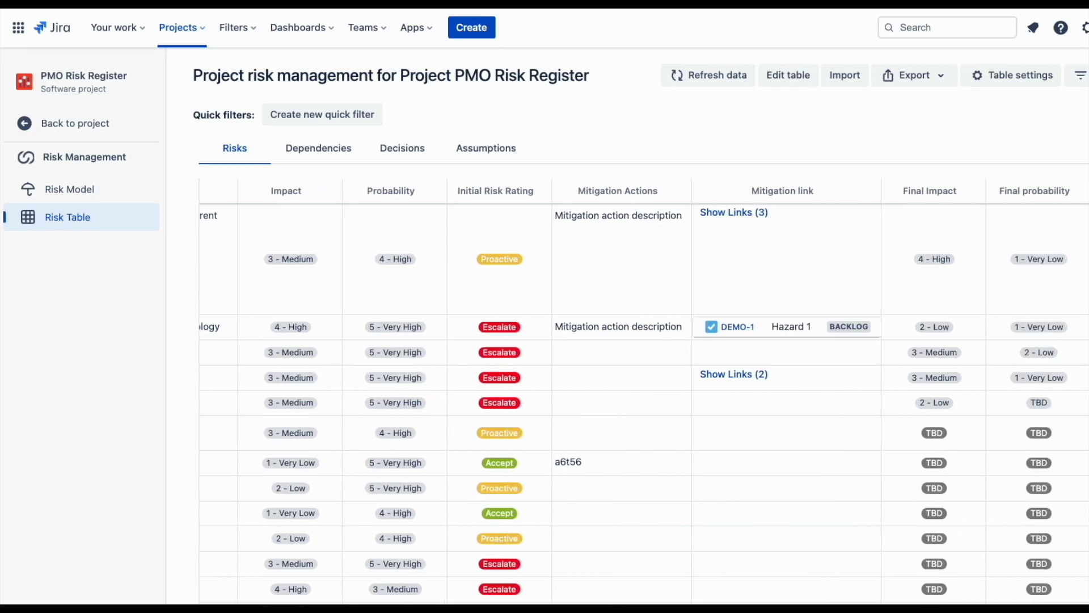
scroll(644, 391, "right", 1)
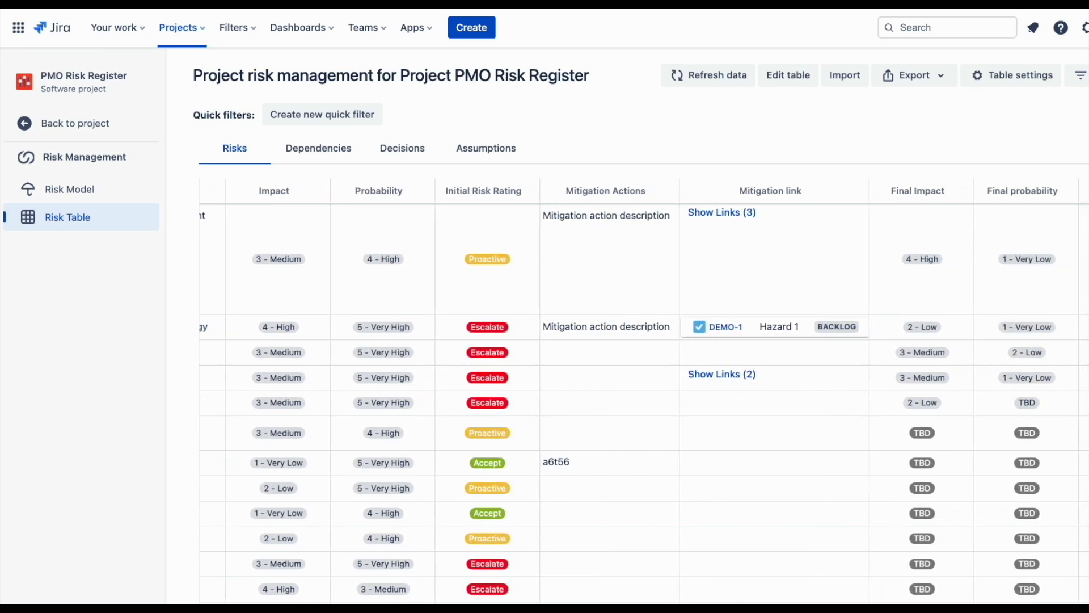
- Add REQX-19 Measure data as PMORISKS-1's fourth mitigation link, then bring up table settings
left_click(732, 221)
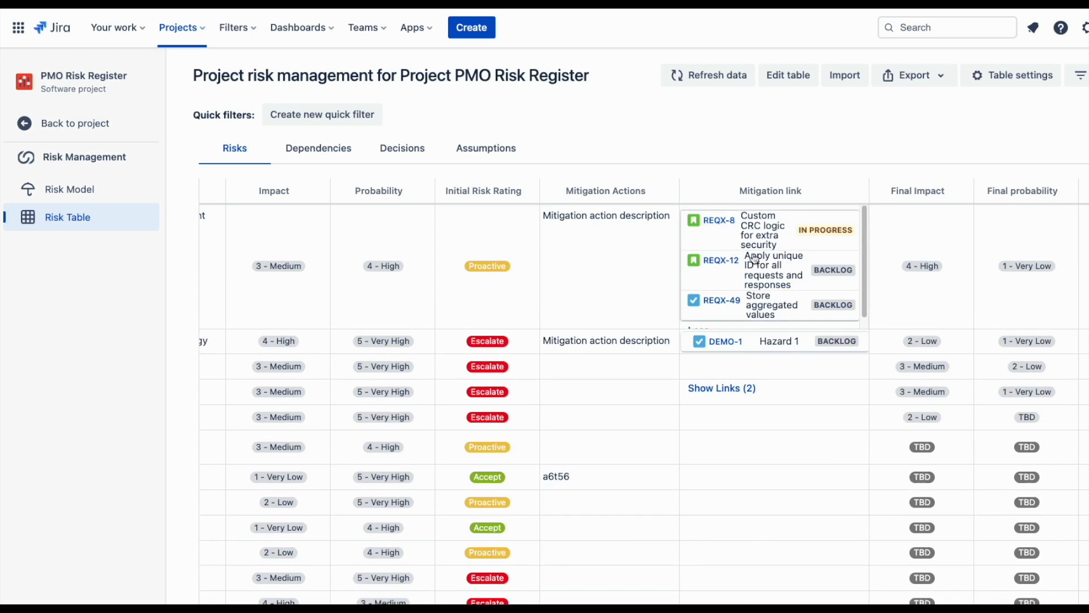
left_click(771, 295)
type("re")
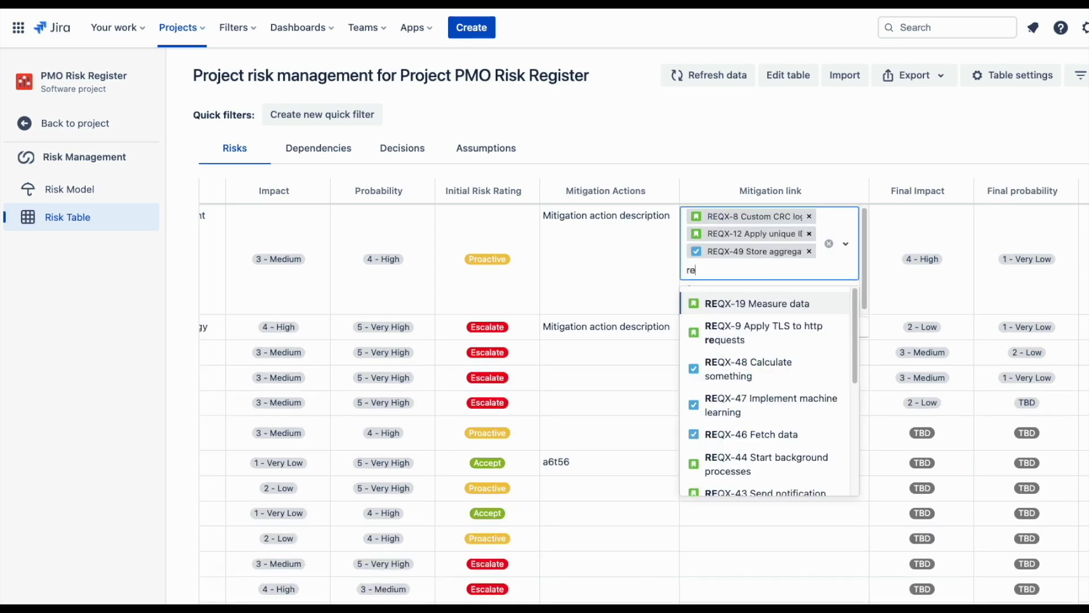
type("q")
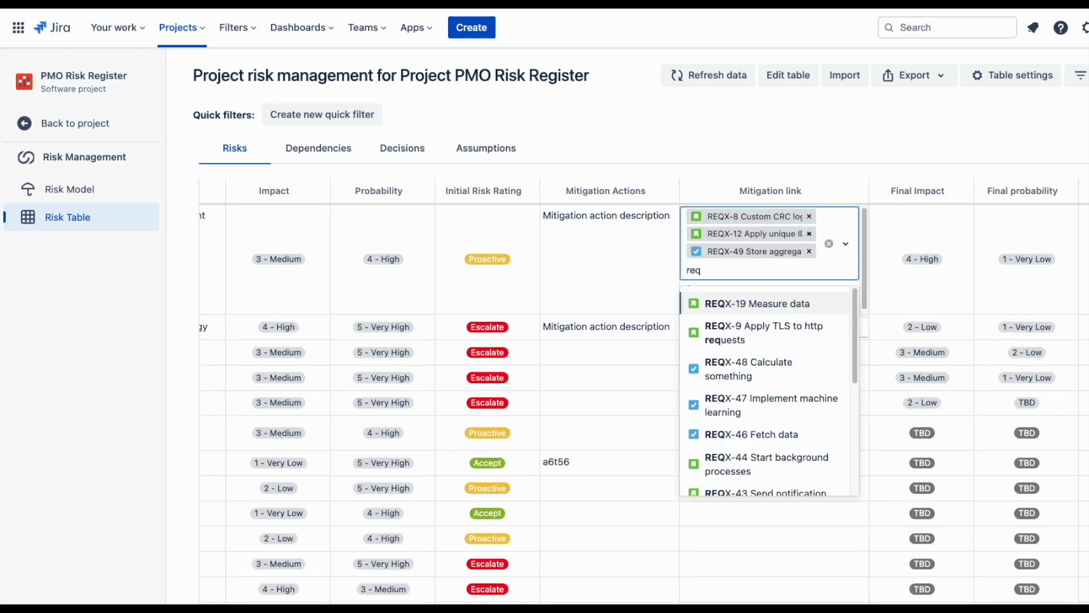
left_click(769, 304)
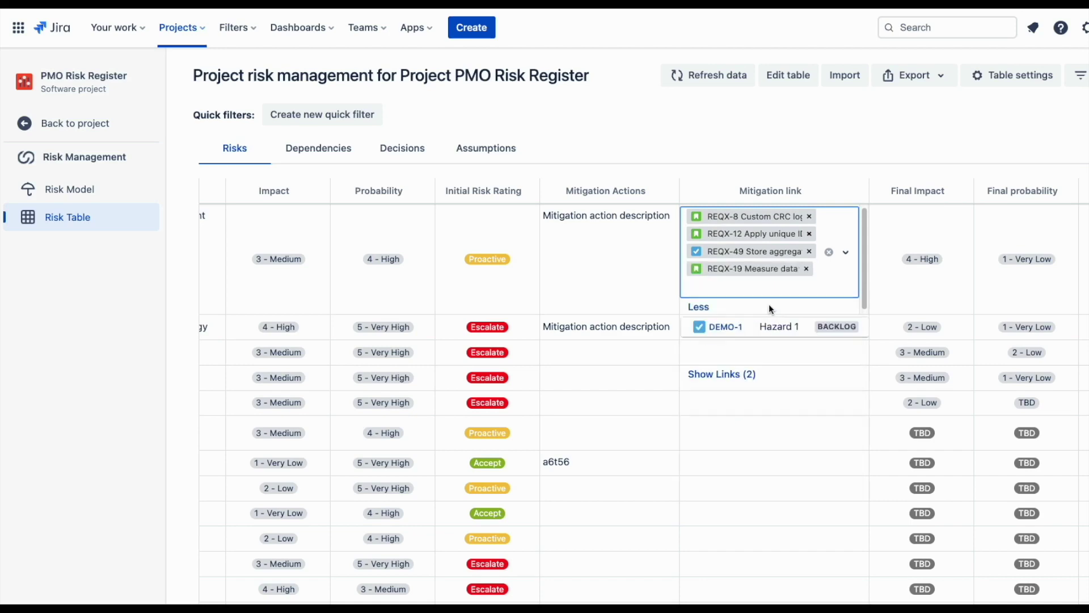
left_click(645, 276)
left_click(1011, 83)
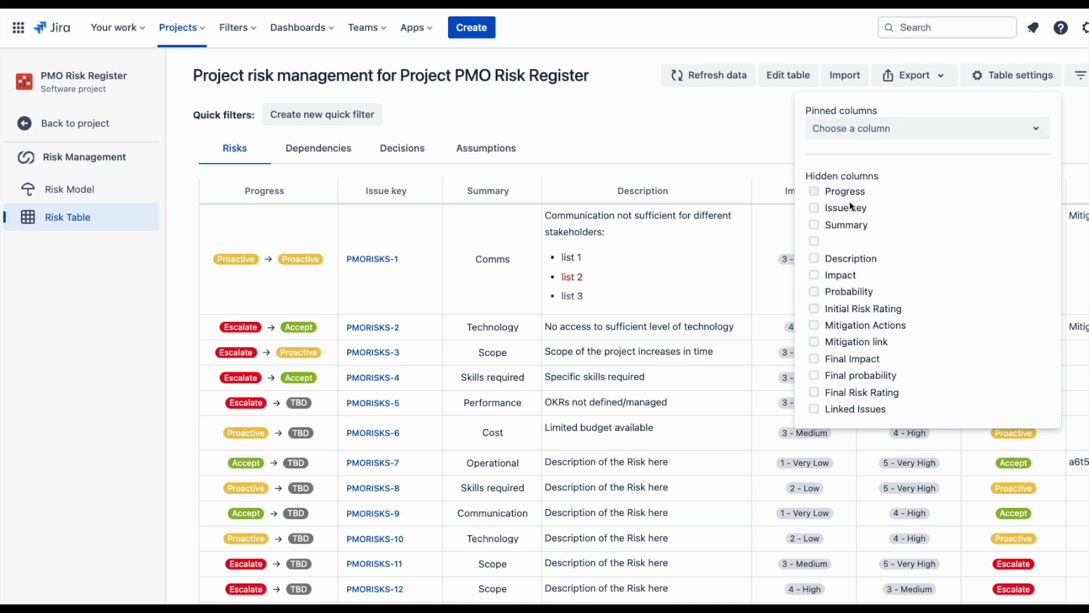
- Pin the risk table's columns through Description and scroll the remaining columns sideways
left_click(839, 130)
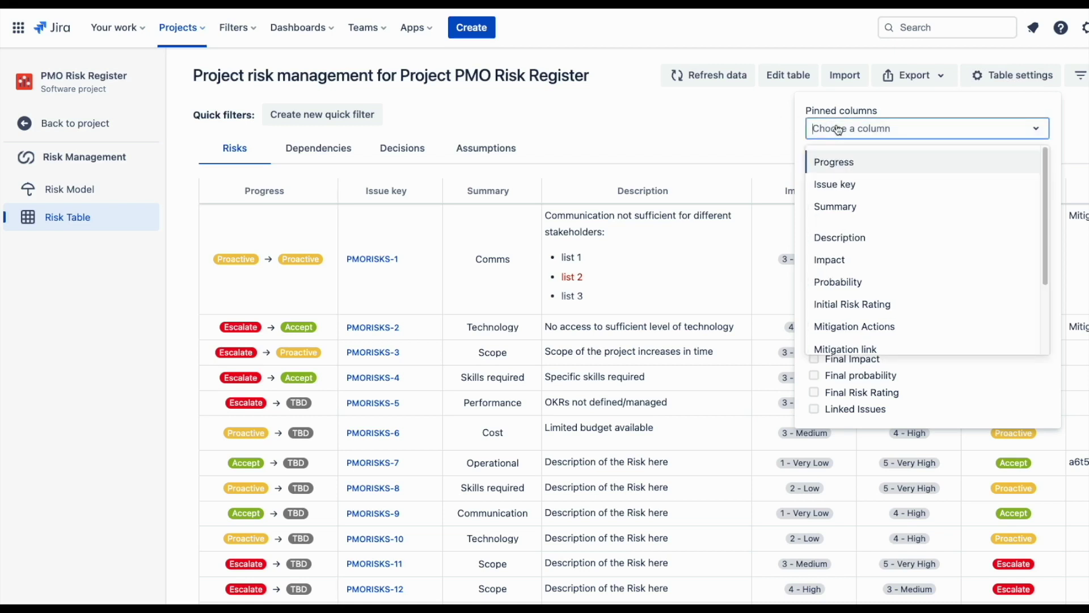
left_click(858, 236)
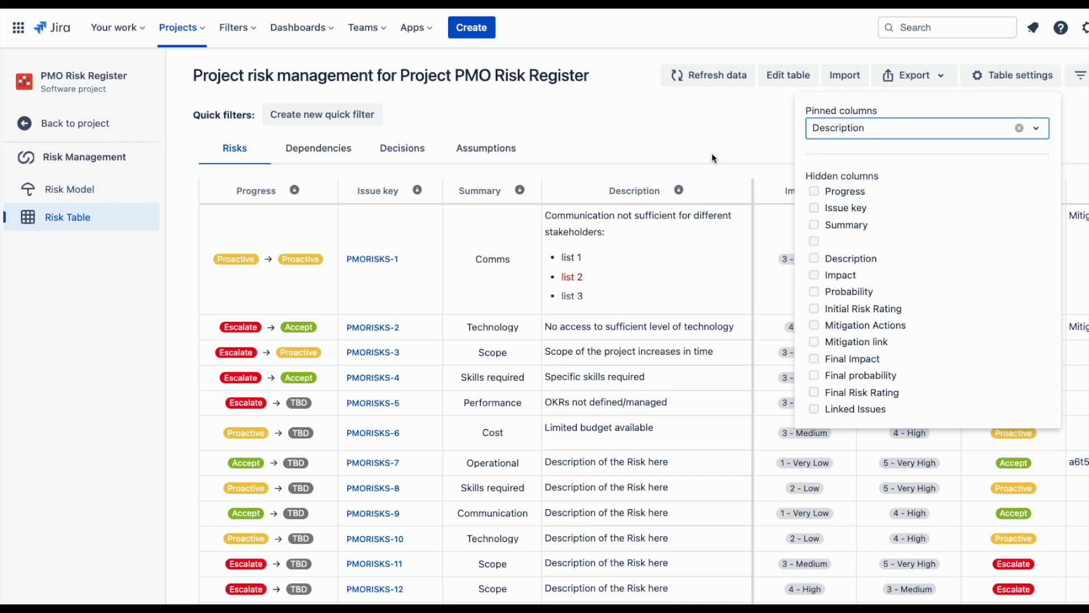
left_click(695, 295)
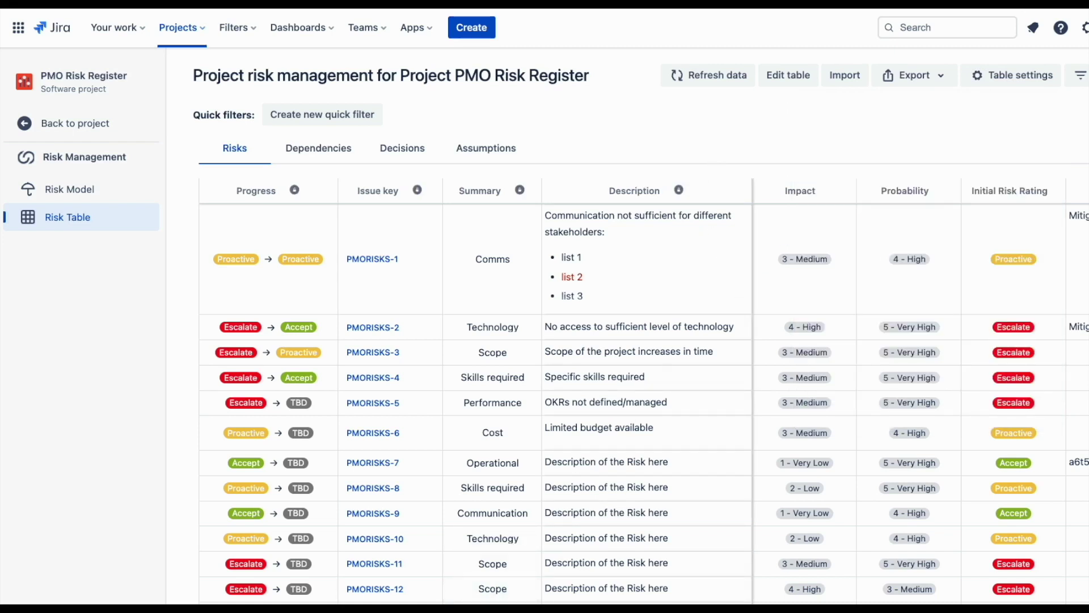
scroll(920, 390, "right", 10)
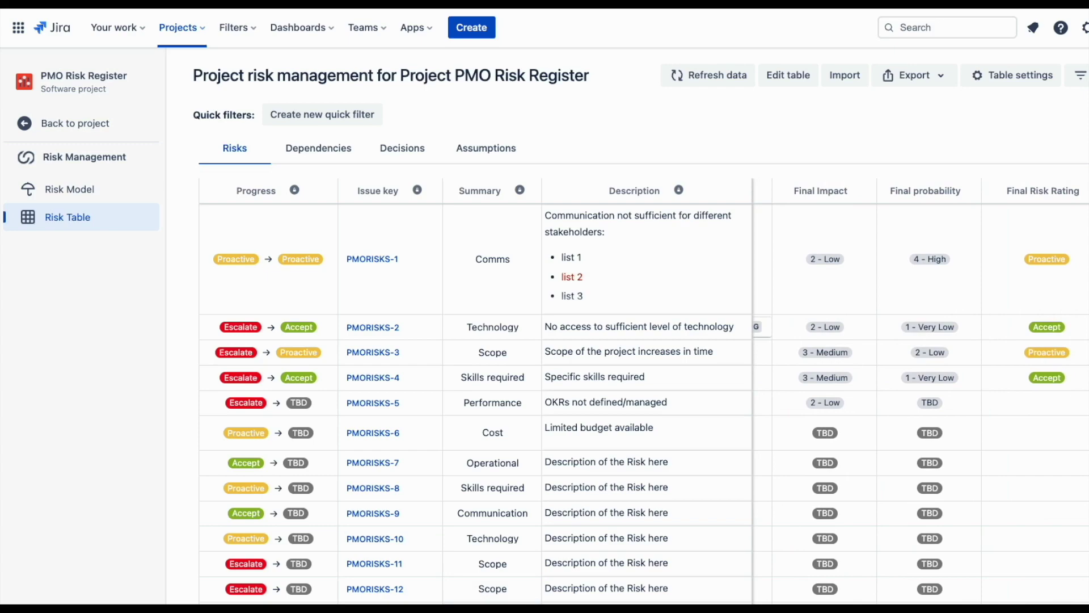
scroll(920, 391, "right", 3)
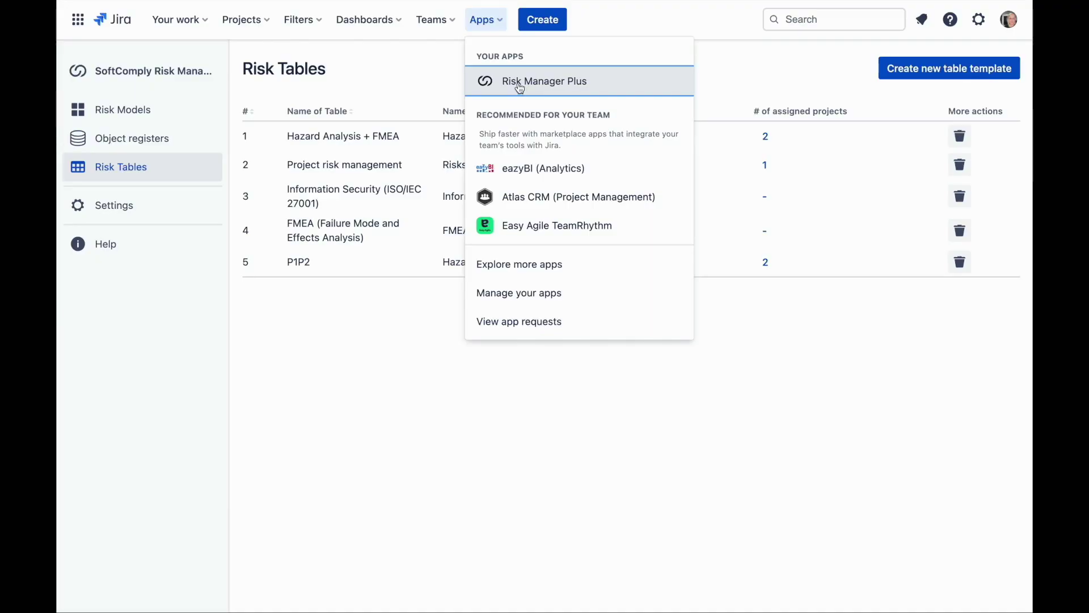
- Go to the Risk Manager Plus app to reach its Risk Tables list
left_click(380, 85)
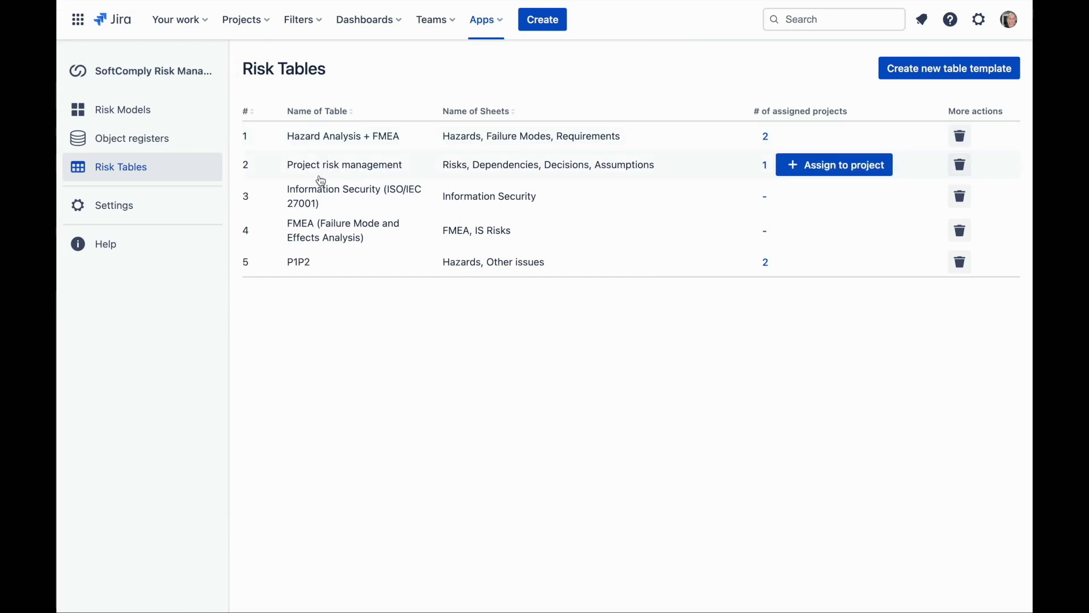
- Create a table template named 'My Risk Table' using My Risk Model as its default risk model
left_click(922, 77)
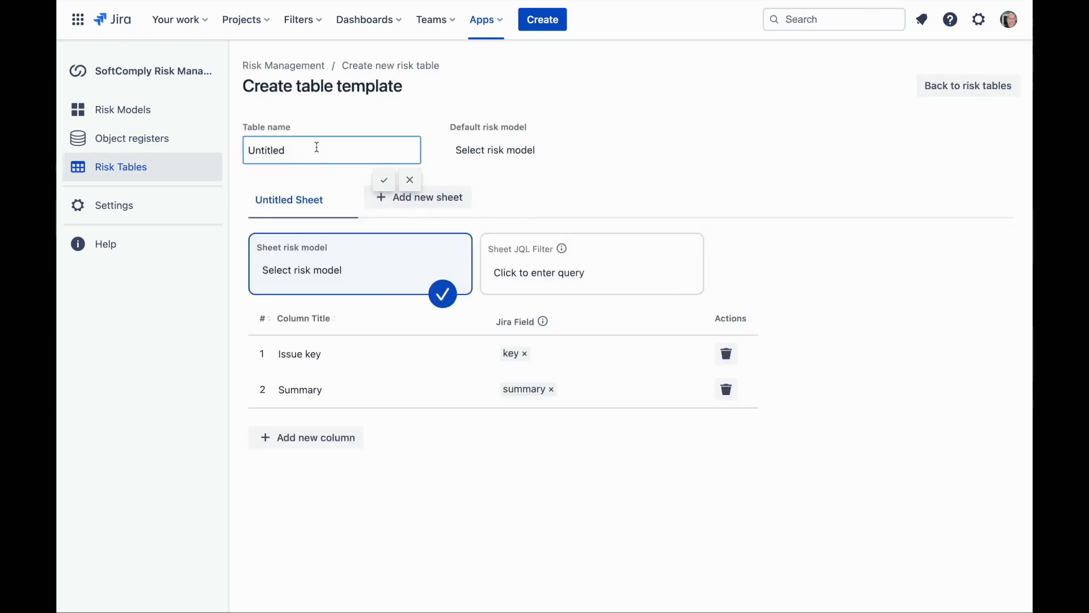
left_click_drag(316, 149, 230, 151)
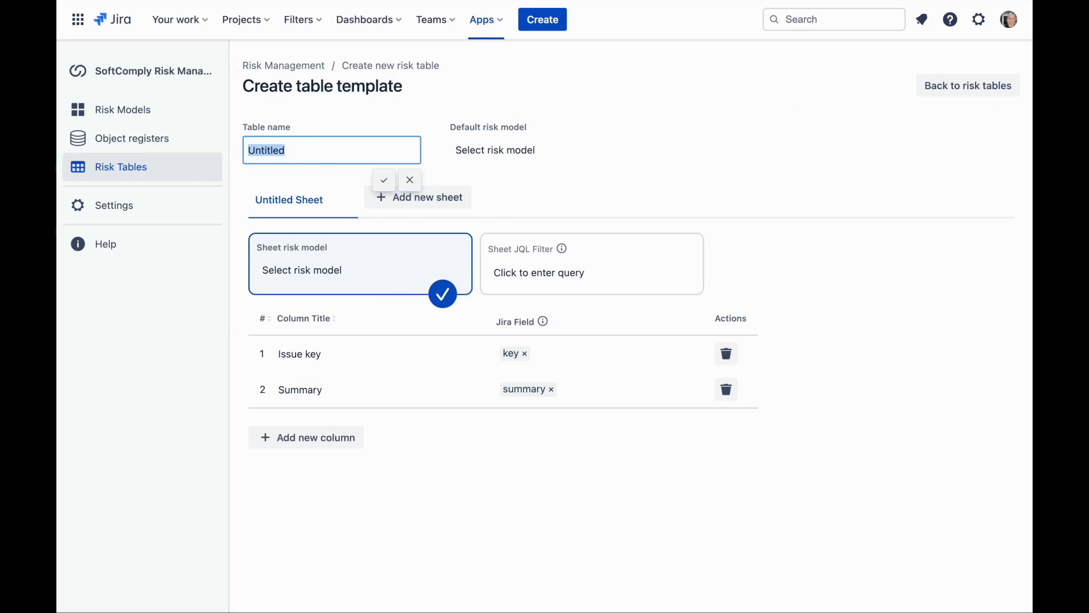
type("My Risk Table")
key("Return")
left_click(496, 152)
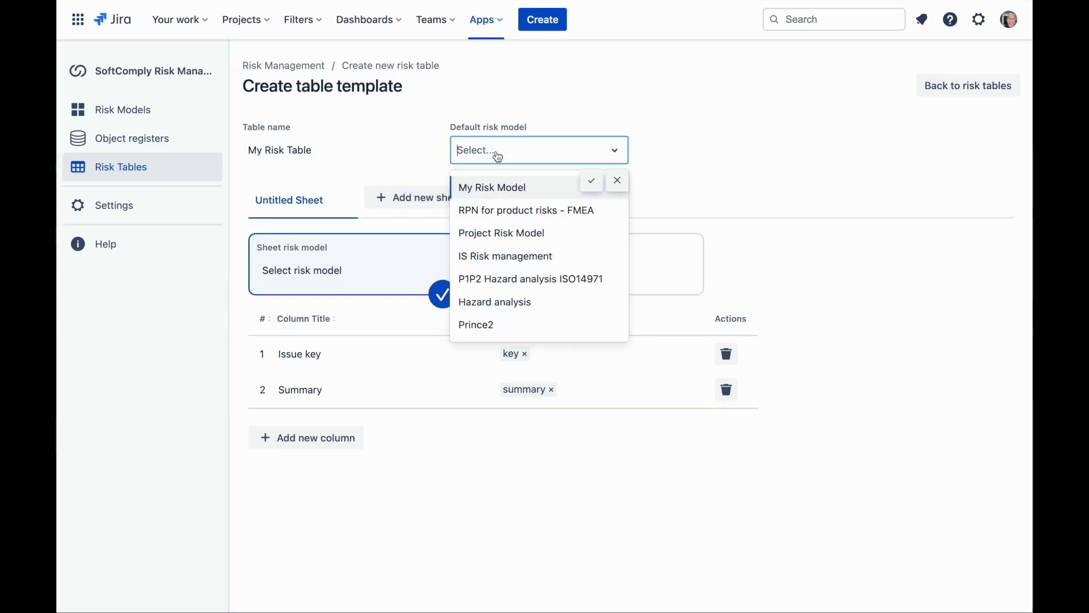
left_click(510, 187)
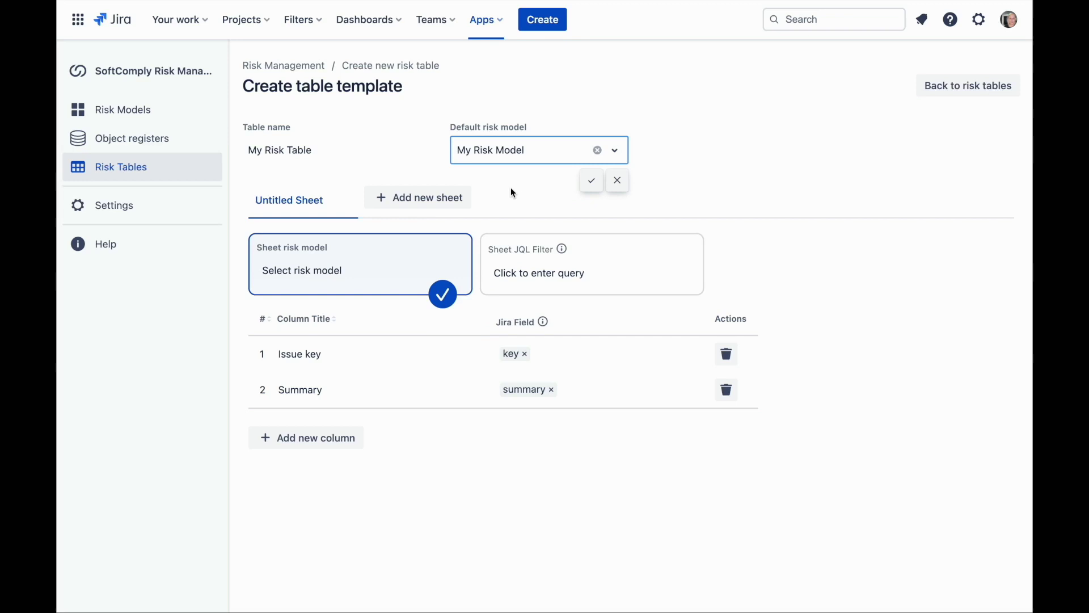
key("Return")
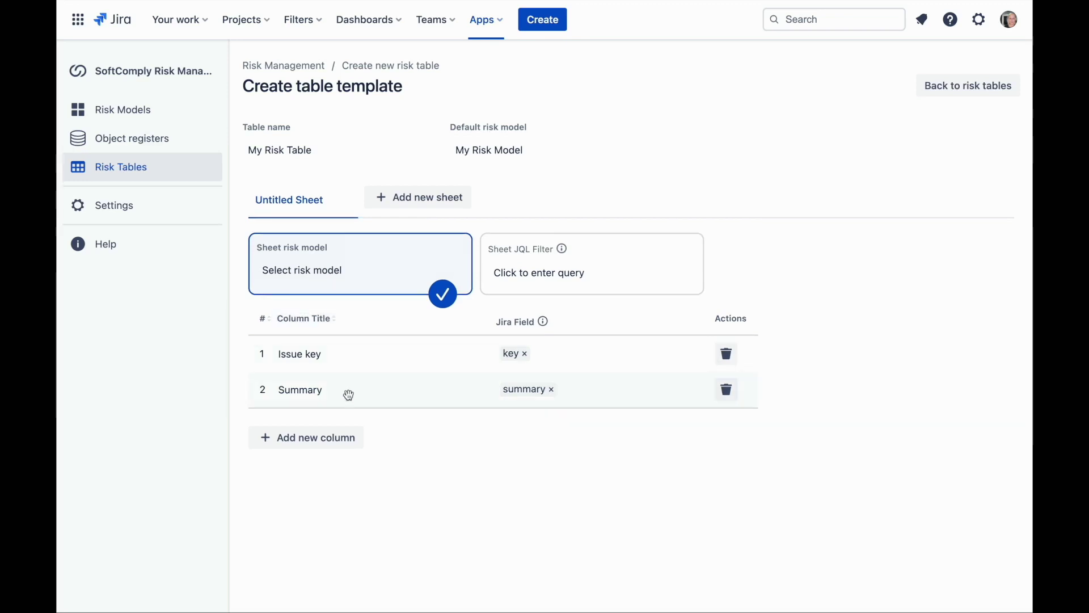
- Add a third column mapped to Initial Impact and title it 'Initial Impact'
left_click(329, 442)
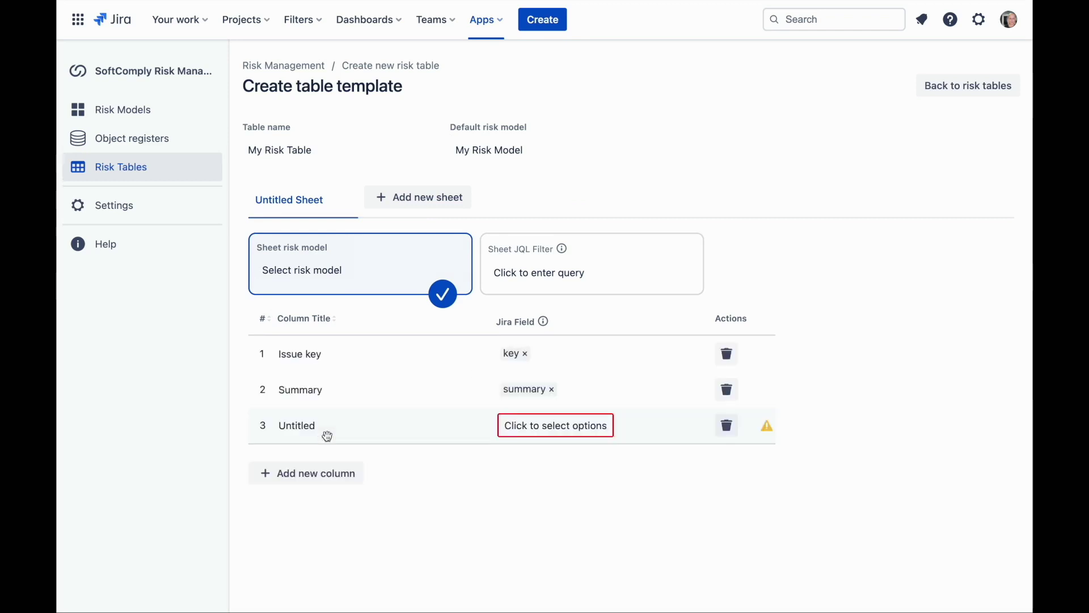
left_click(306, 425)
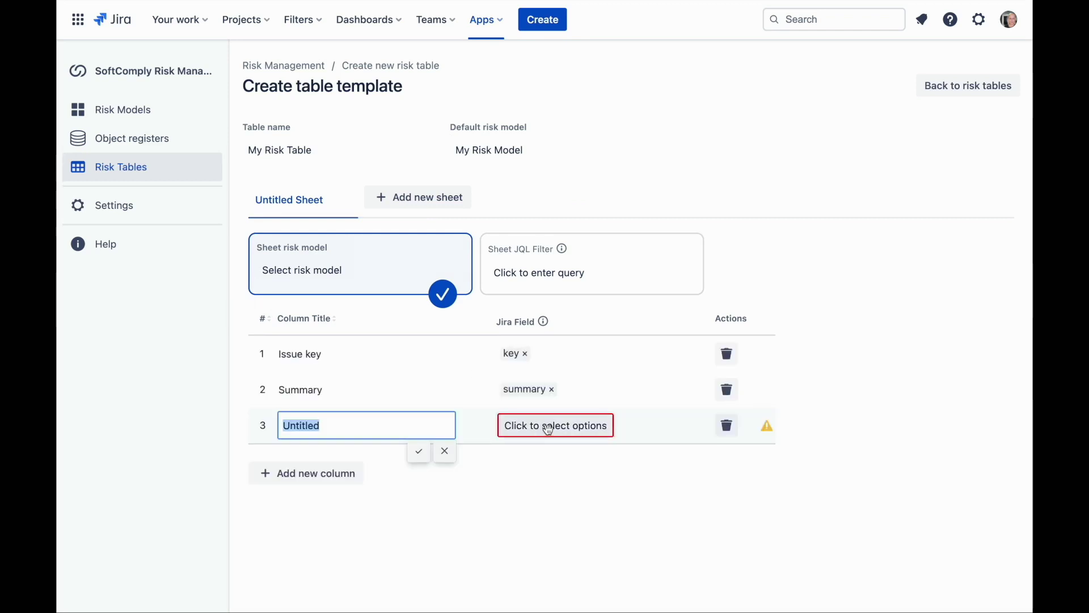
left_click(549, 426)
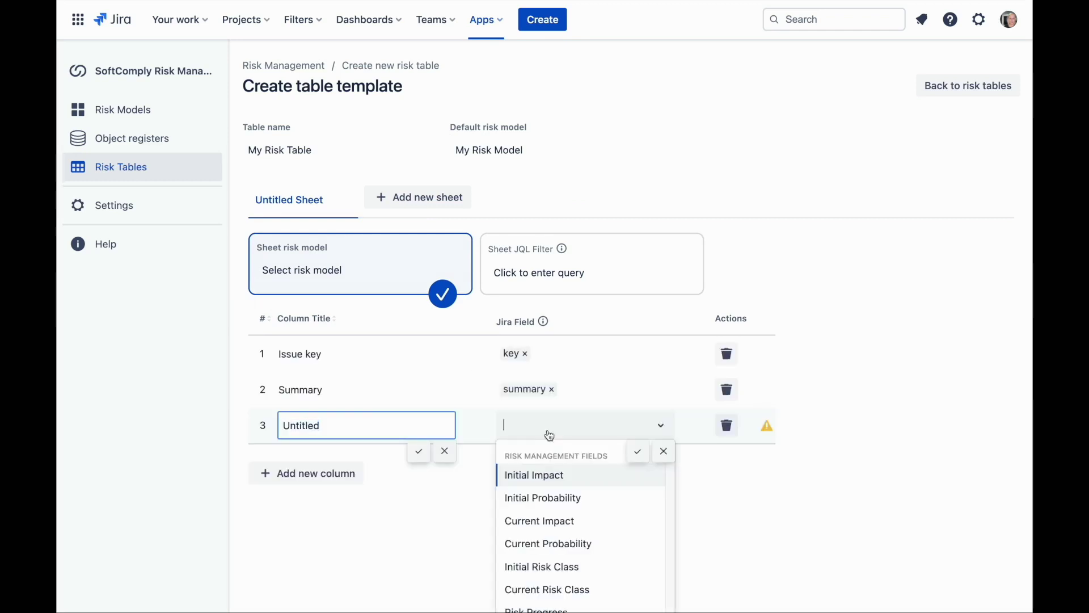
left_click(549, 473)
left_click(300, 426)
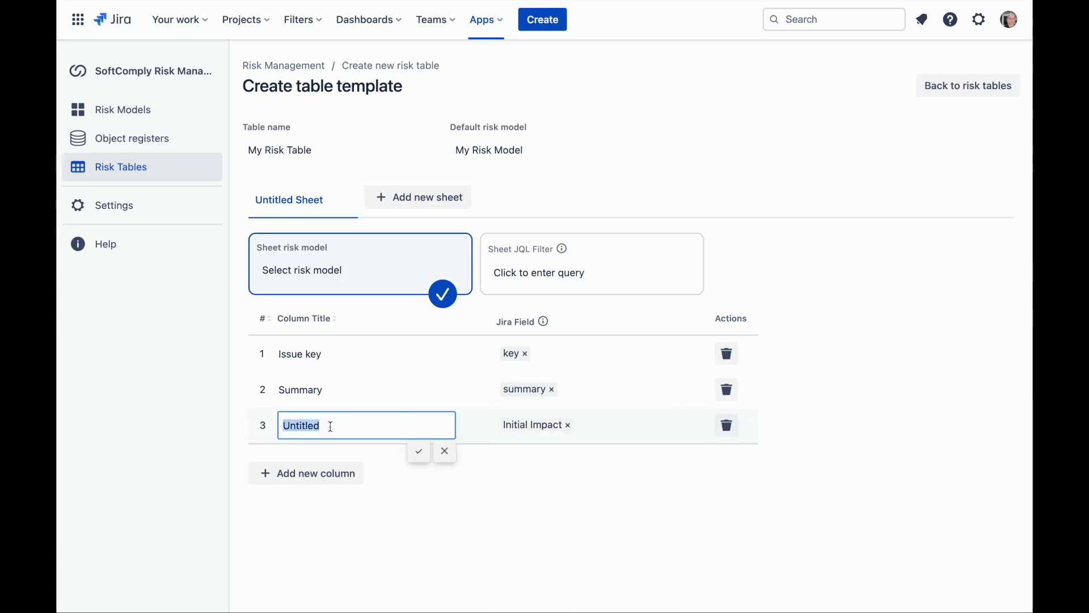
type("I")
left_click(375, 552)
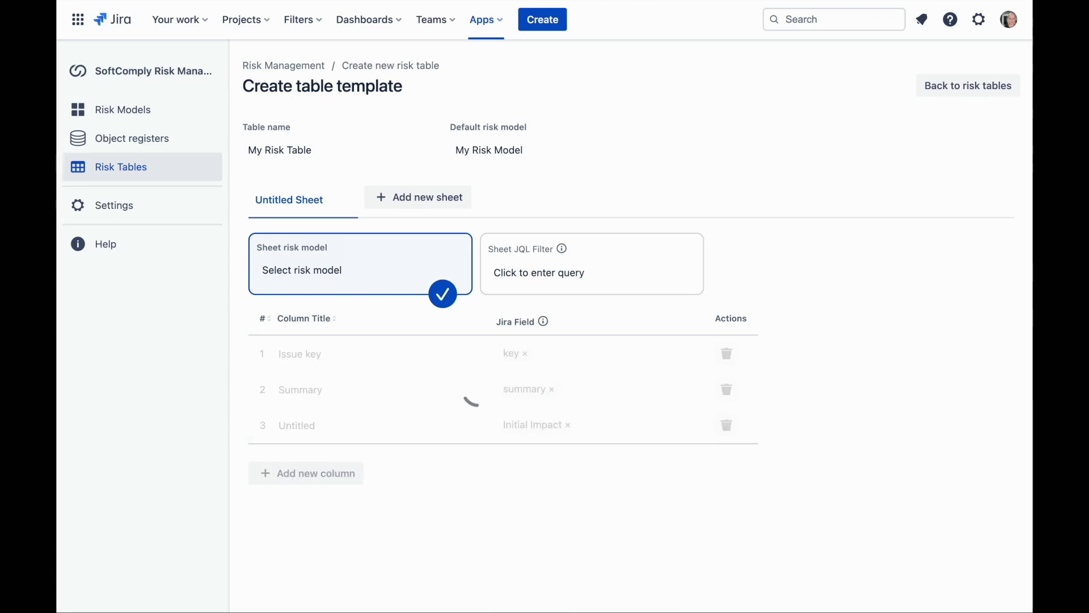
- Add a fourth column mapped to Initial Probability, titled 'Initial Probability'
left_click(294, 481)
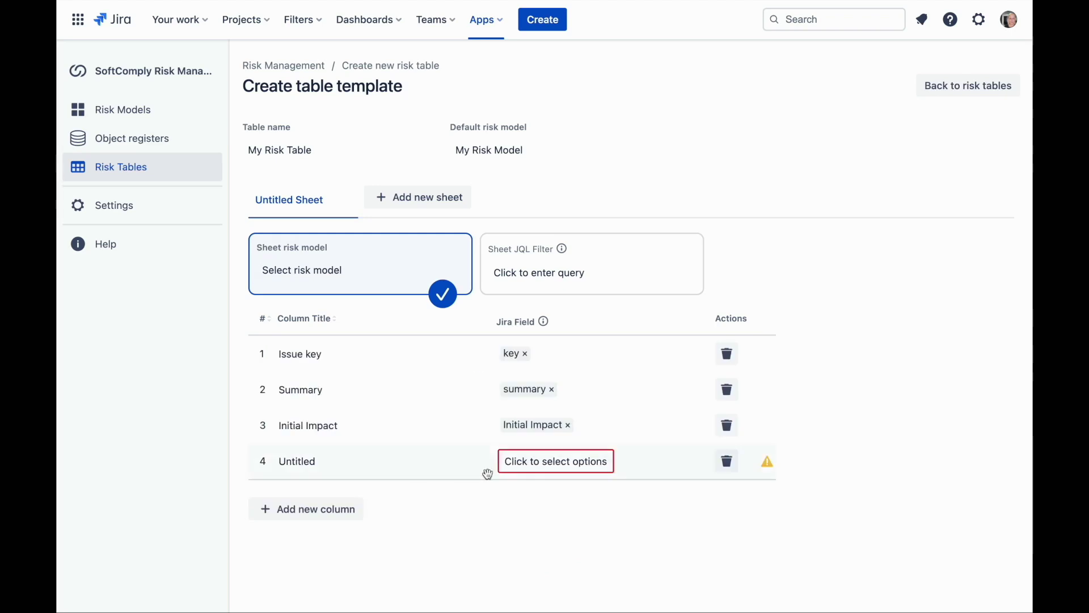
left_click(564, 466)
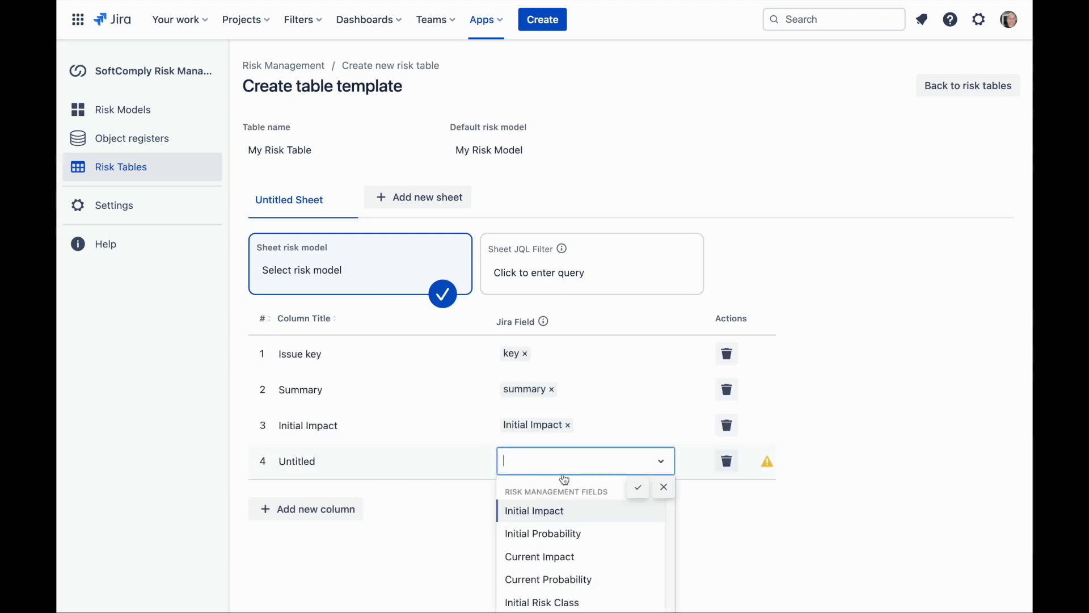
left_click(567, 531)
left_click(638, 487)
left_click(353, 462)
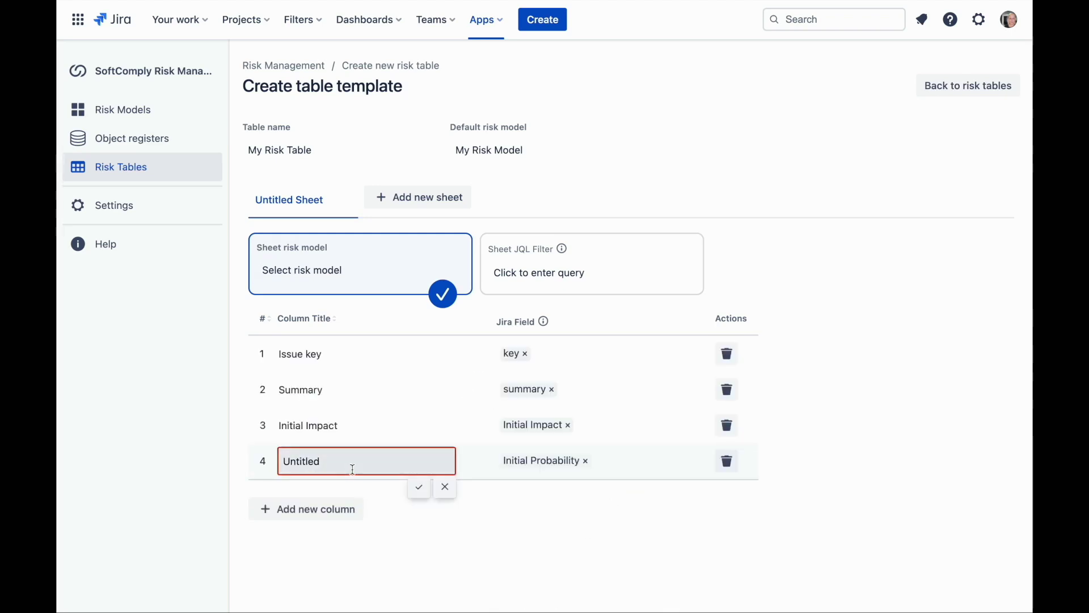
left_click_drag(353, 462, 279, 458)
type("Initial Probability")
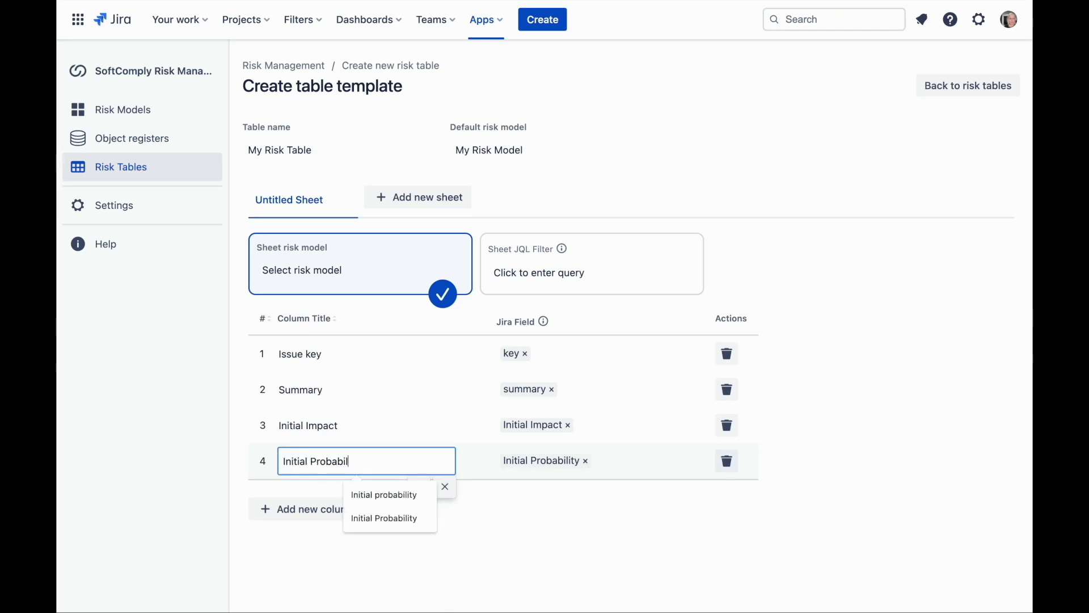
- Add a fifth column mapped to Current Impact, titled 'Current Impact'
left_click(301, 509)
left_click(555, 496)
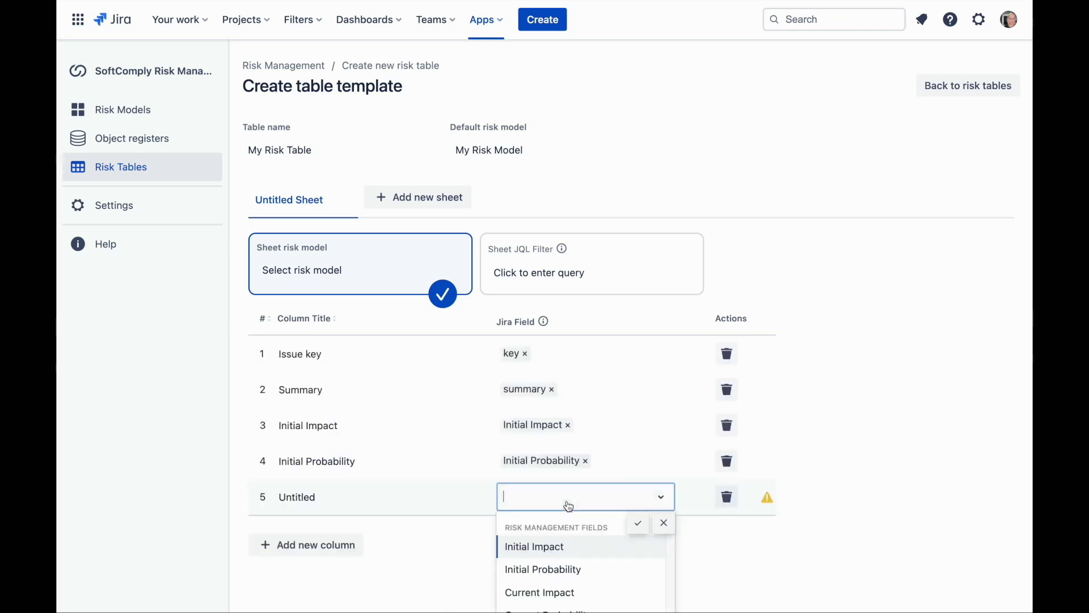
left_click(573, 592)
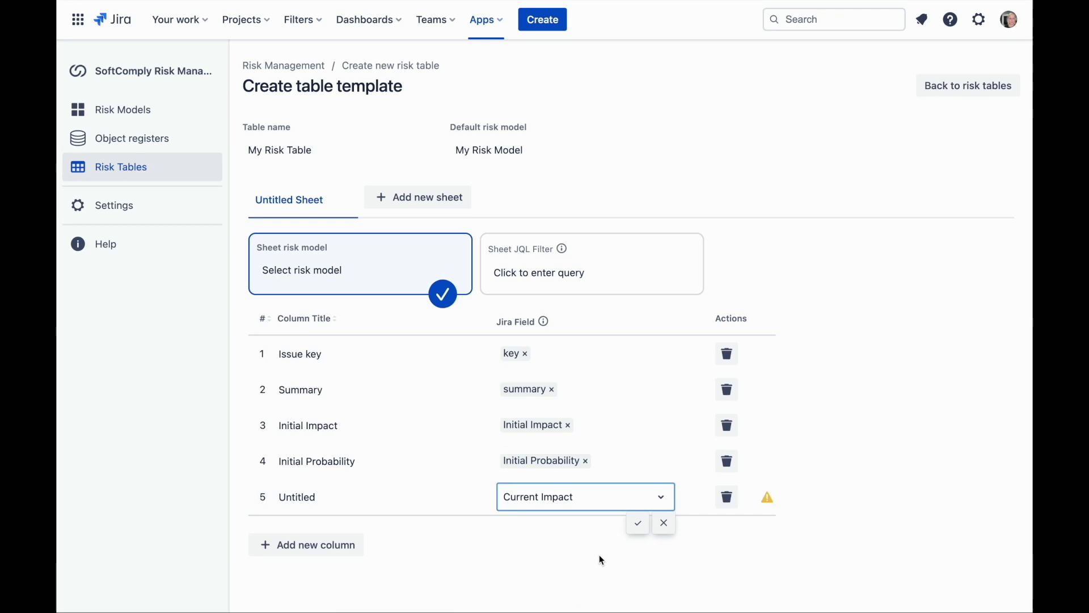
left_click(636, 525)
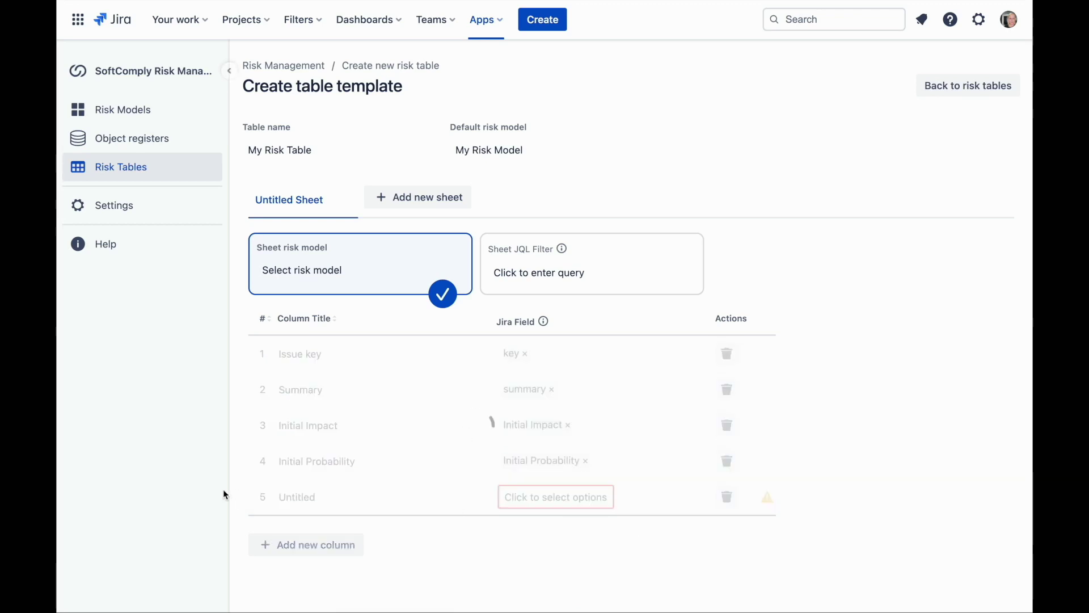
left_click(289, 497)
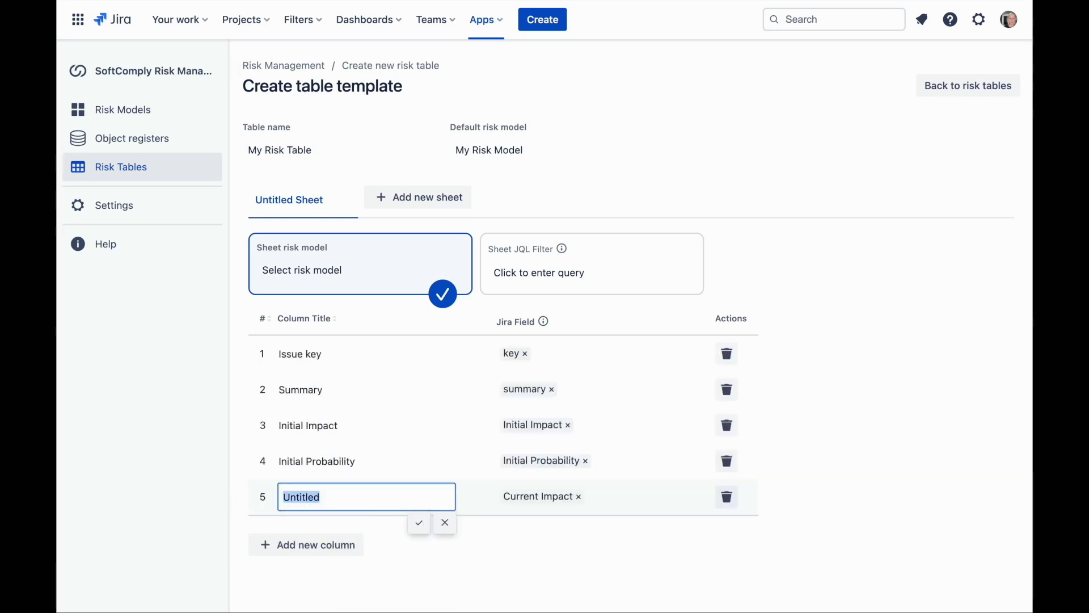
type("Current Impact")
key("Return")
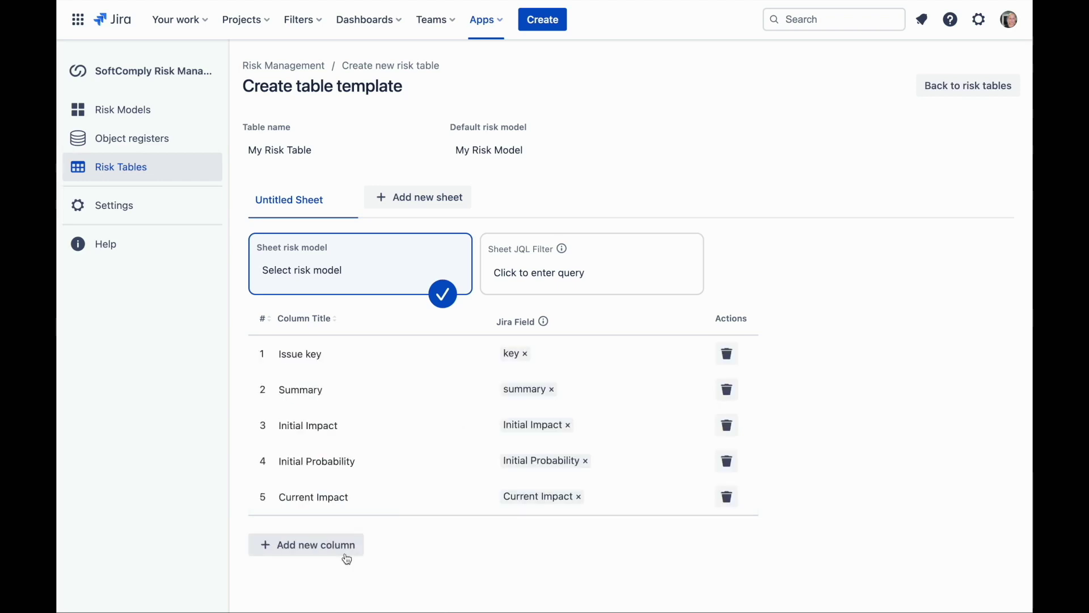
- Add an 'Initial Risk Class' column mapped to Initial Risk Class and move it above Current Impact
left_click(305, 541)
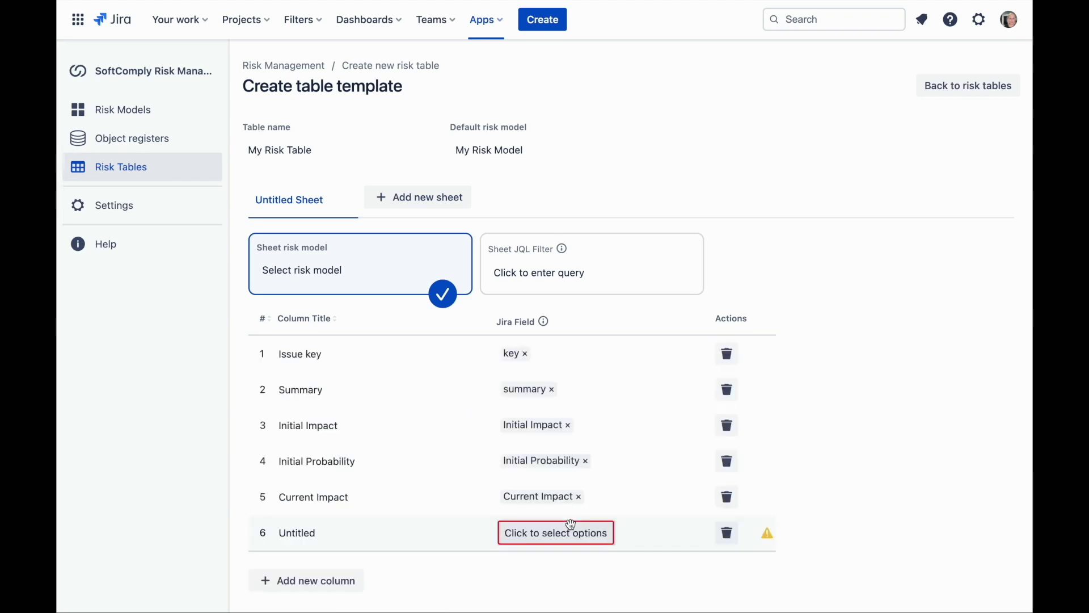
left_click(584, 538)
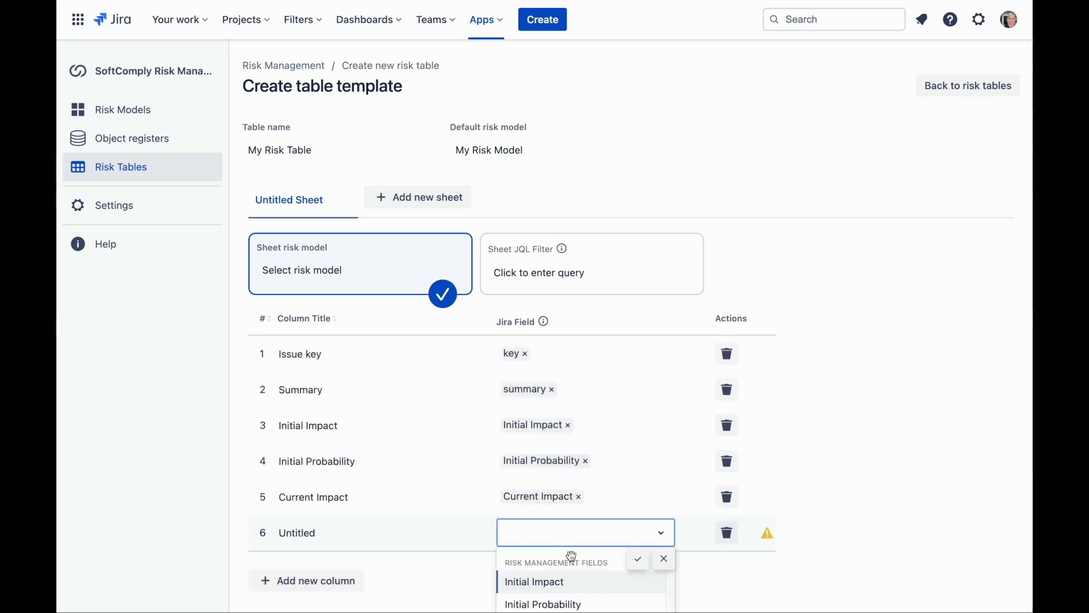
scroll(571, 562, "down", 2)
scroll(573, 573, "down", 2)
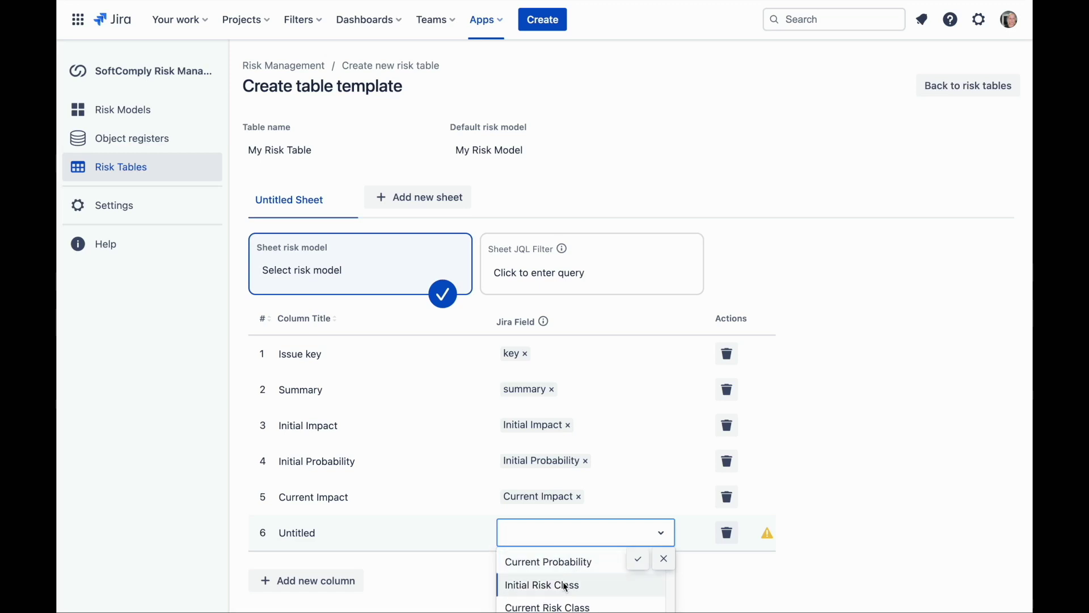
left_click(564, 585)
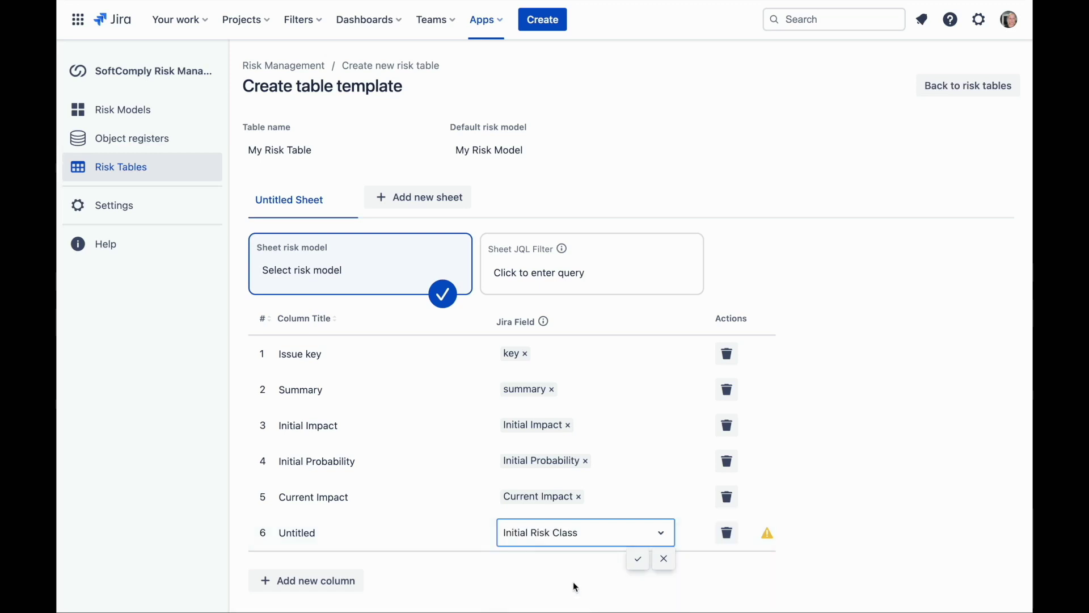
left_click(637, 558)
left_click(310, 534)
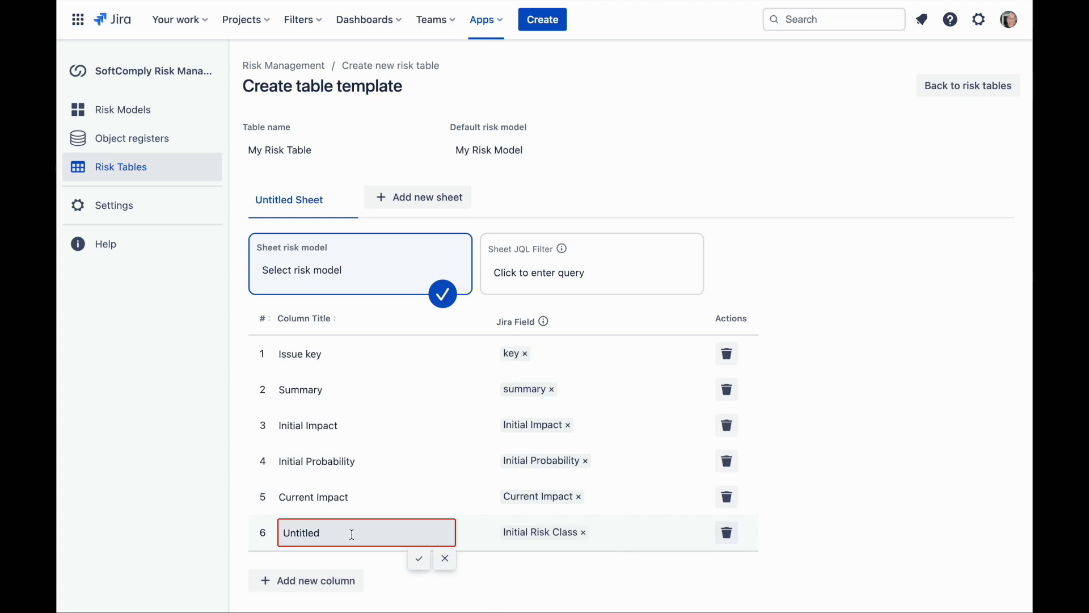
left_click_drag(352, 533, 279, 525)
type("Initial Risk Class")
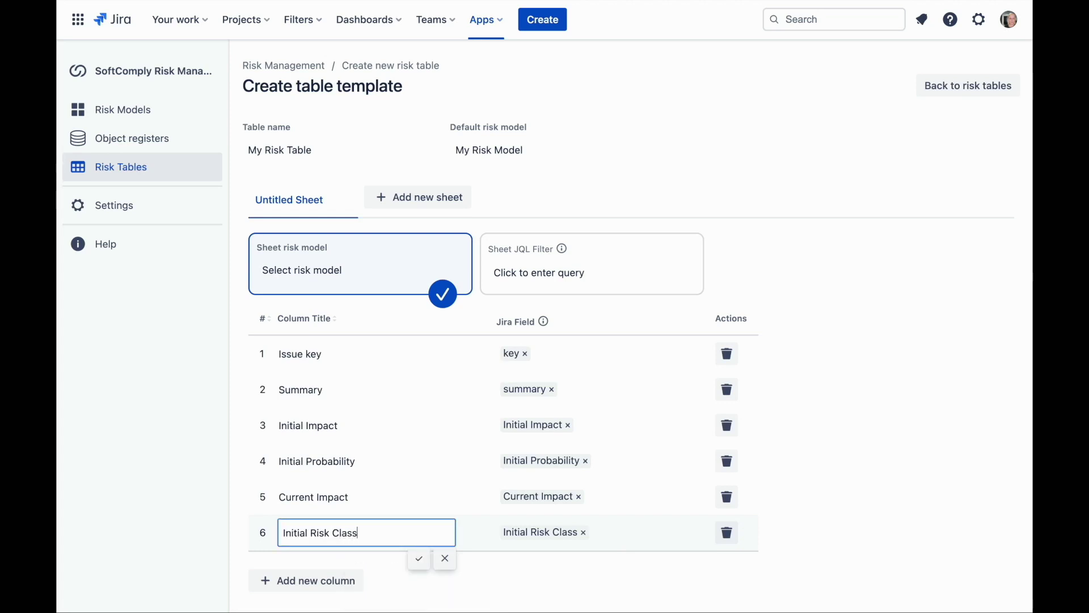
key("Return")
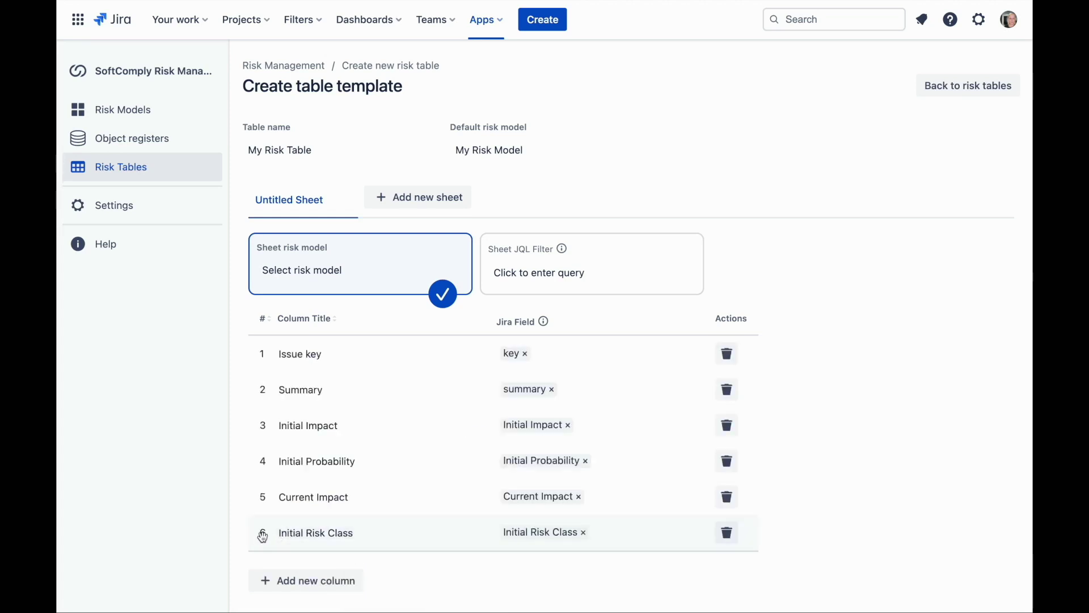
left_click_drag(262, 533, 260, 488)
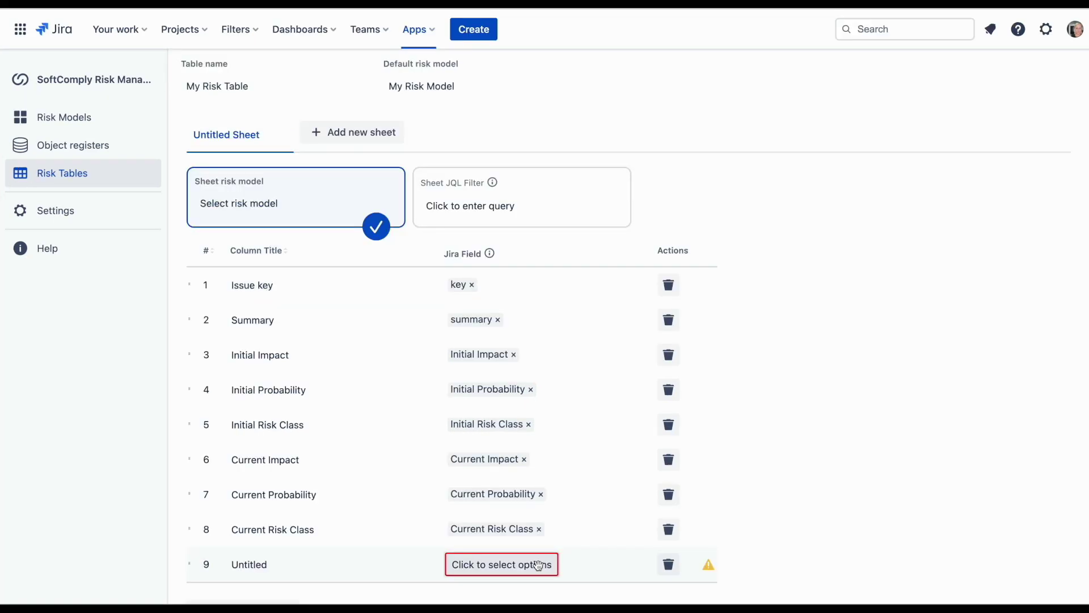
- Map column 9 to Risk Progress and title it 'Risk Progress'
left_click(539, 564)
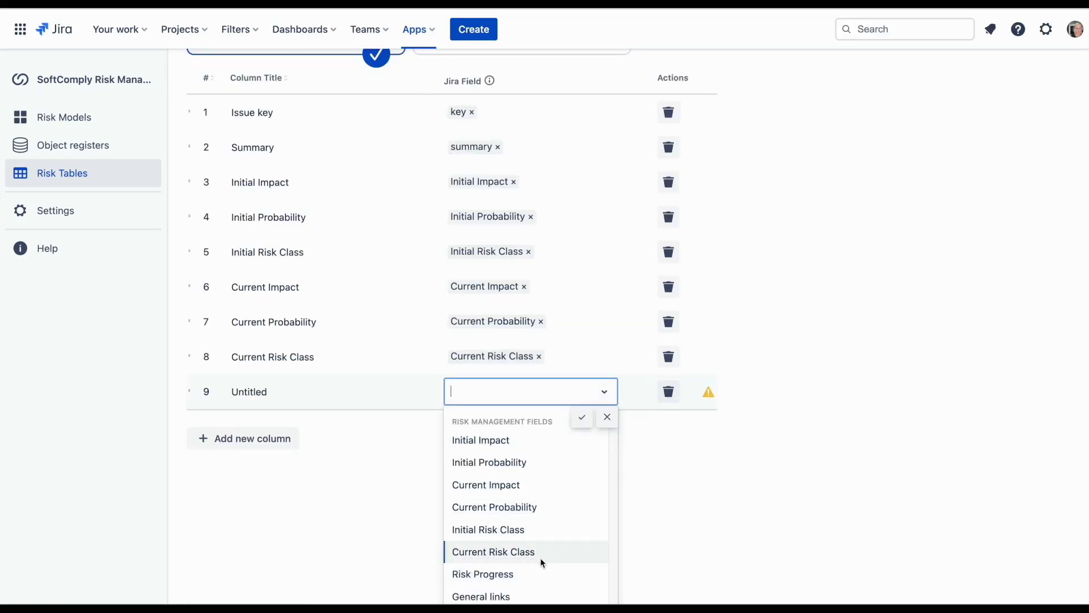
left_click(539, 574)
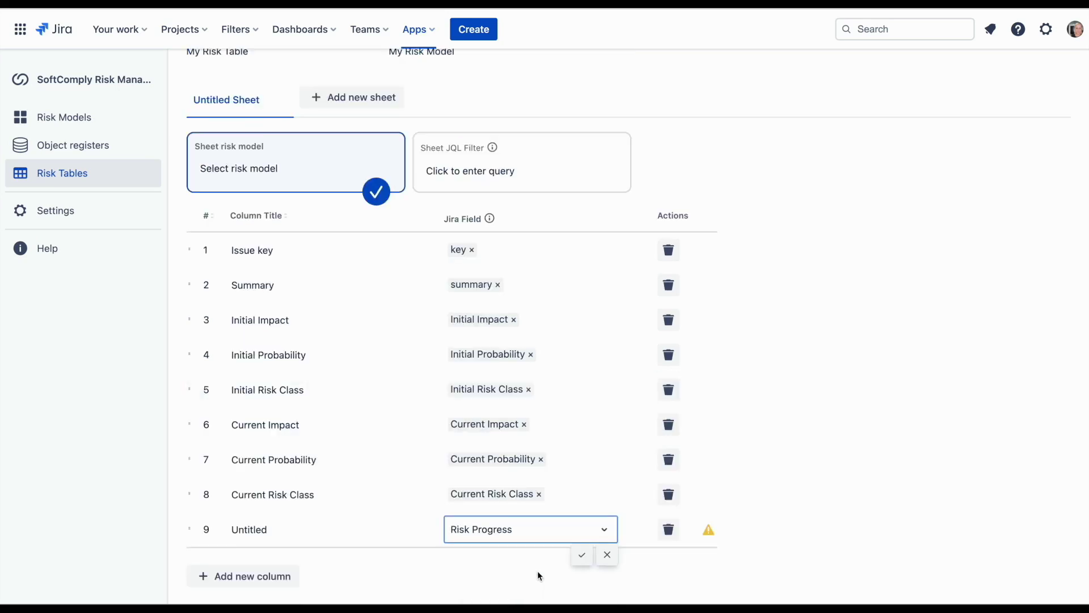
left_click(306, 536)
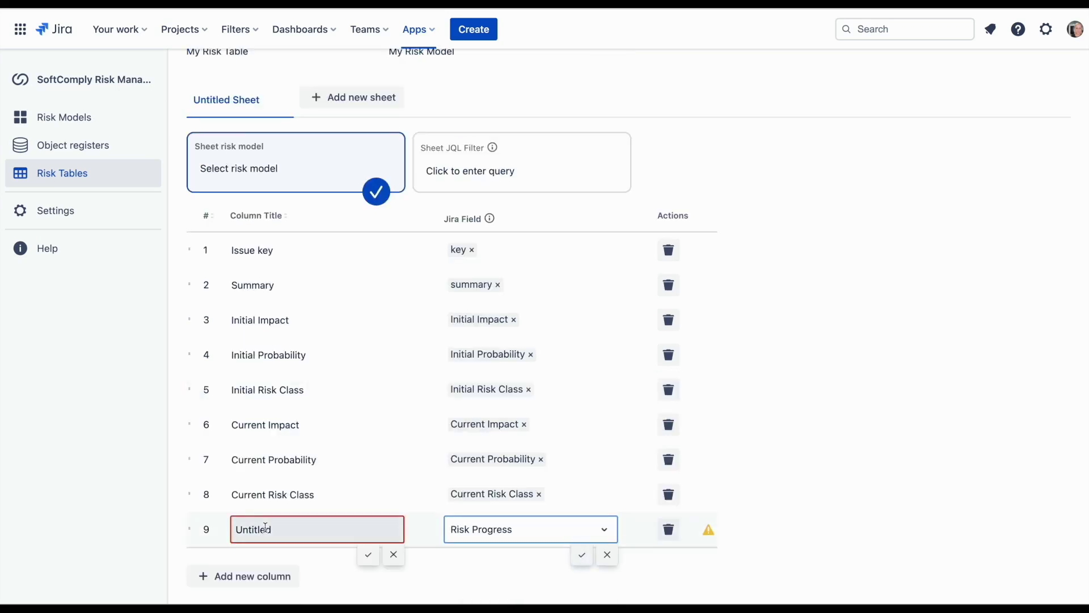
type("Risk Progress")
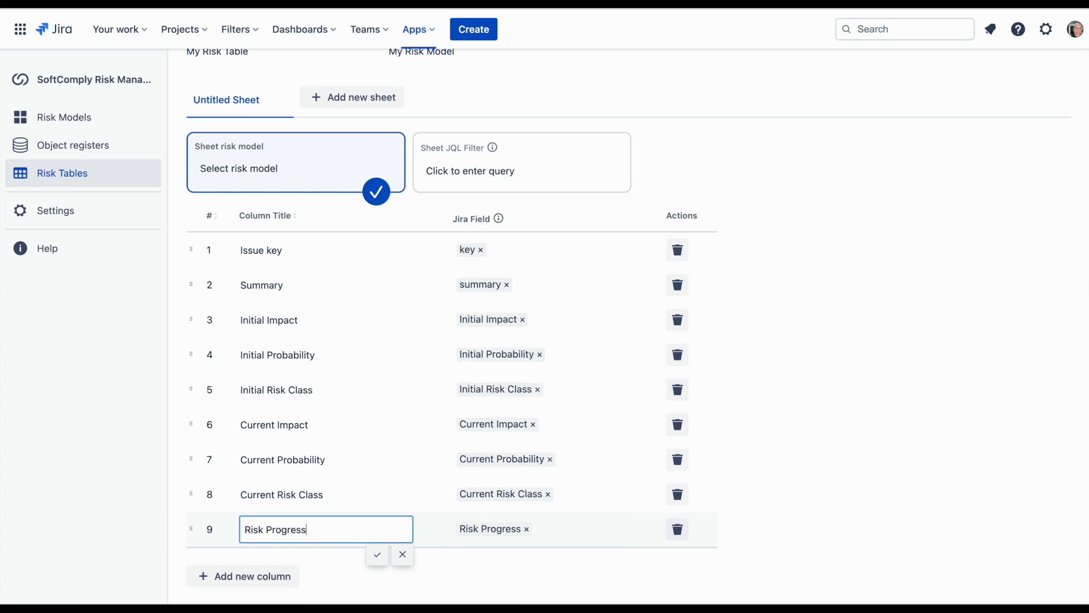
key("Return")
- Add a tenth column mapped to General links, titled 'Traceability'
left_click(217, 579)
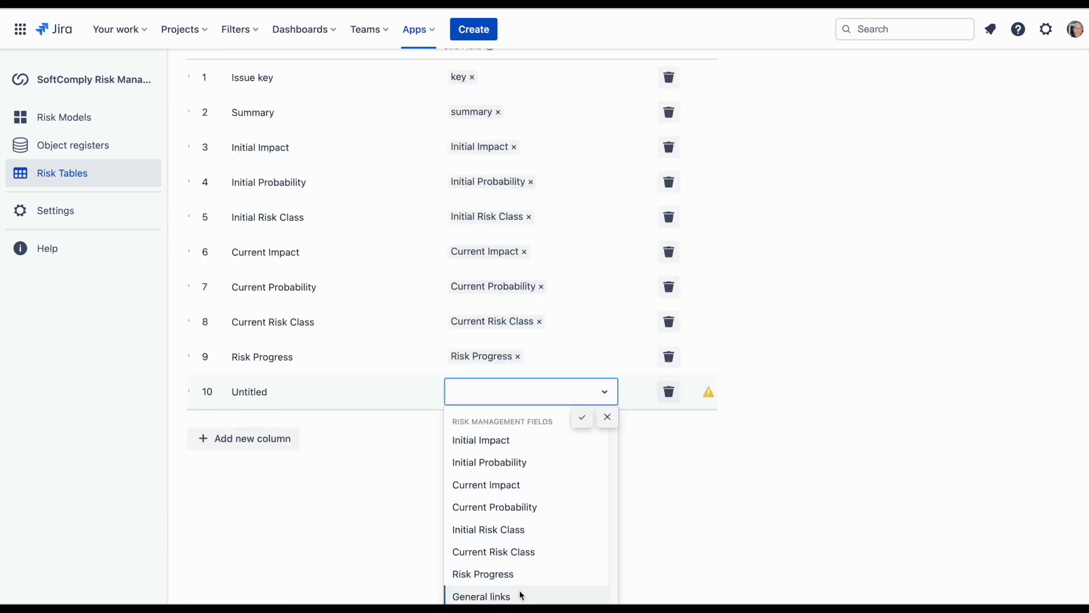
scroll(514, 573, "down", 1)
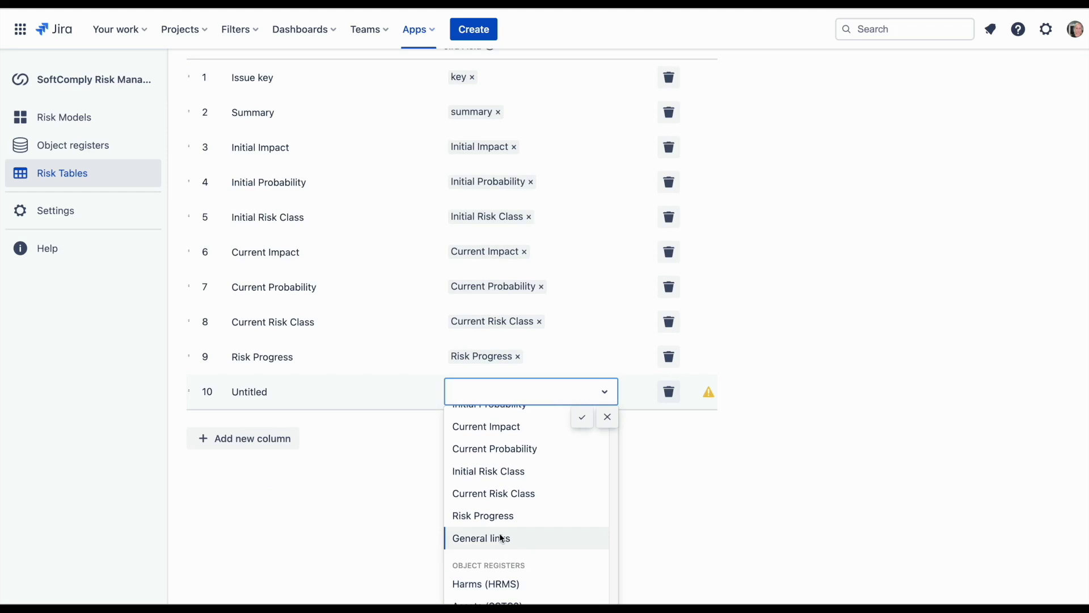
left_click(502, 538)
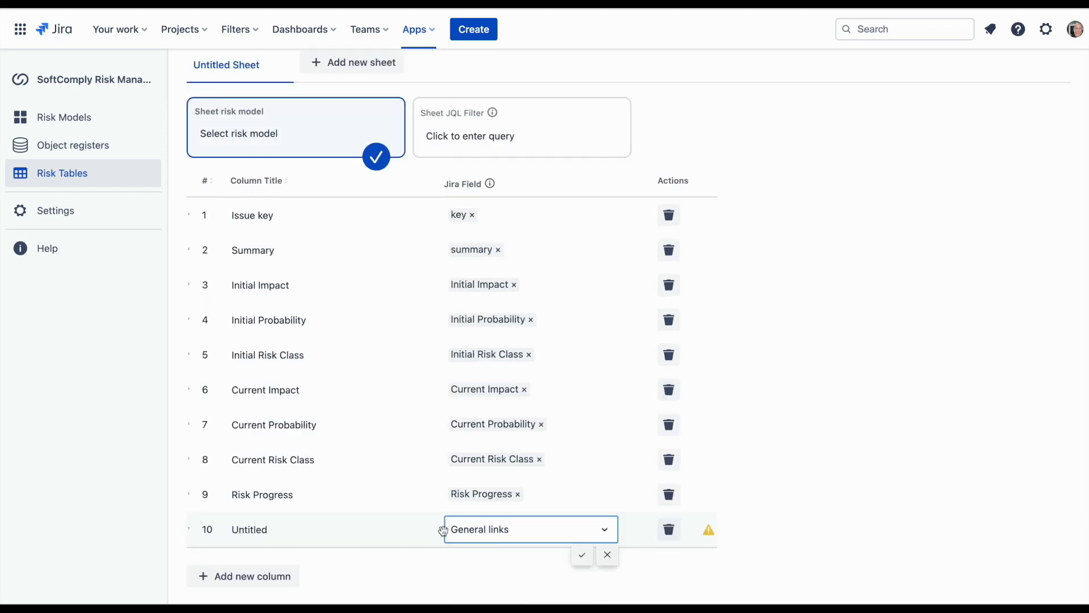
left_click(252, 529)
type("Traceability")
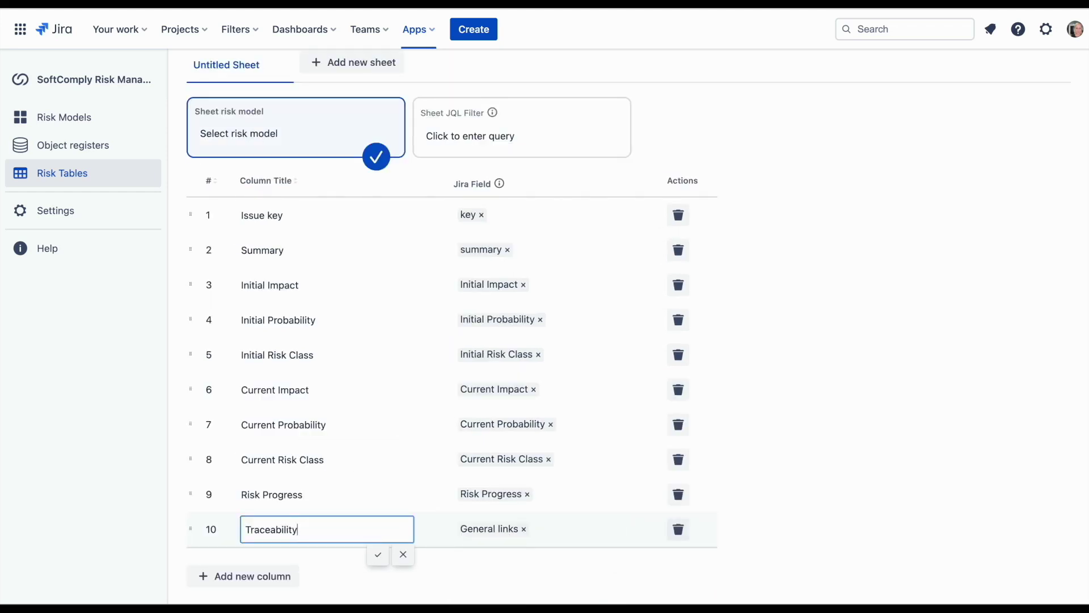
key("Return")
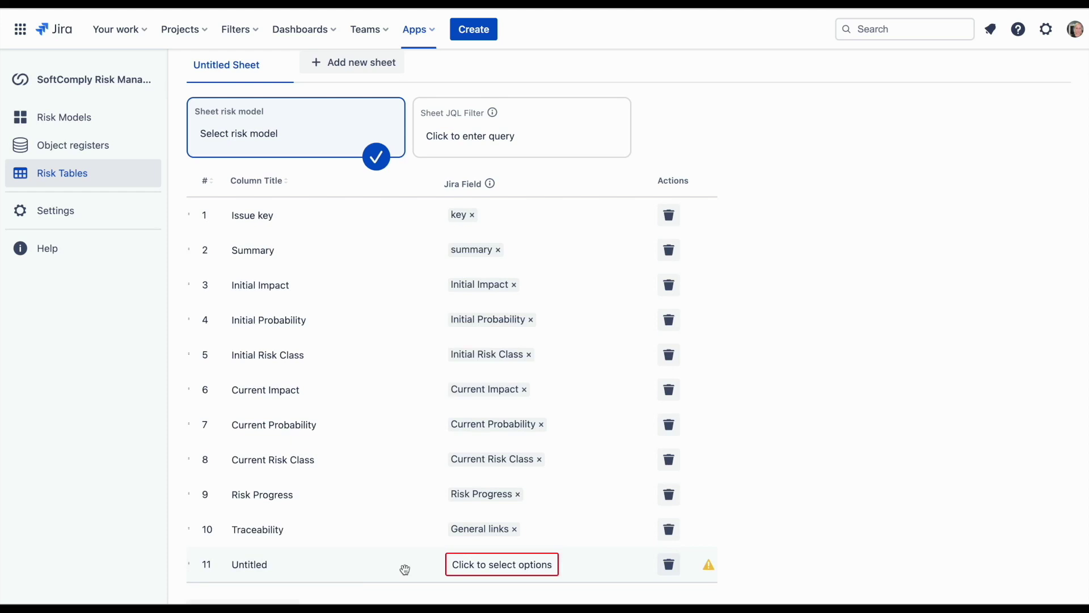
left_click(493, 559)
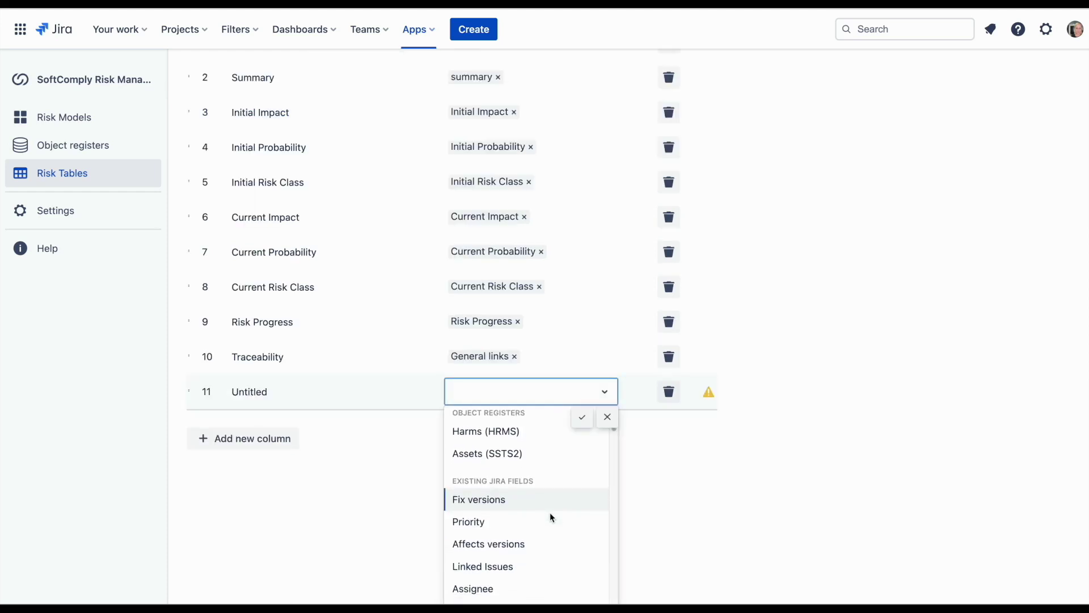
- Map column 11 to Assignee and title it 'Risk Owner'
scroll(550, 512, "down", 1)
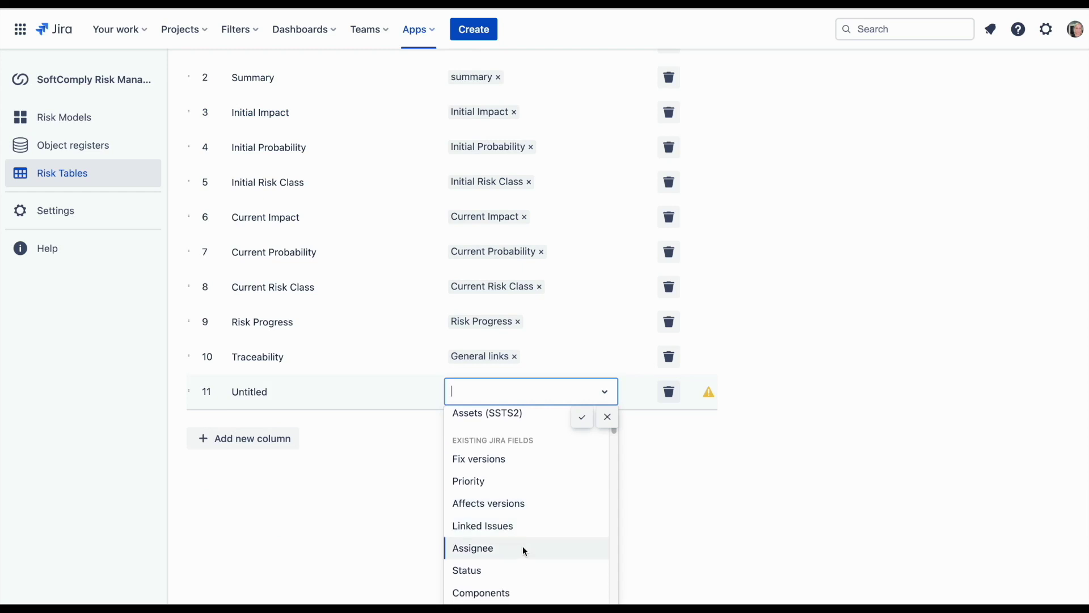
left_click(524, 551)
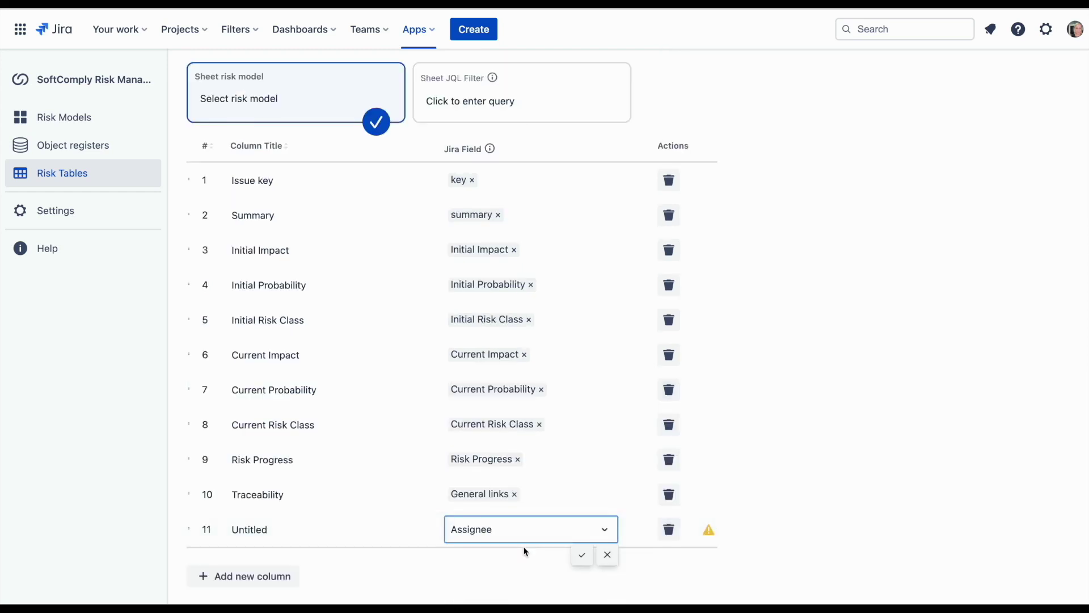
left_click(293, 531)
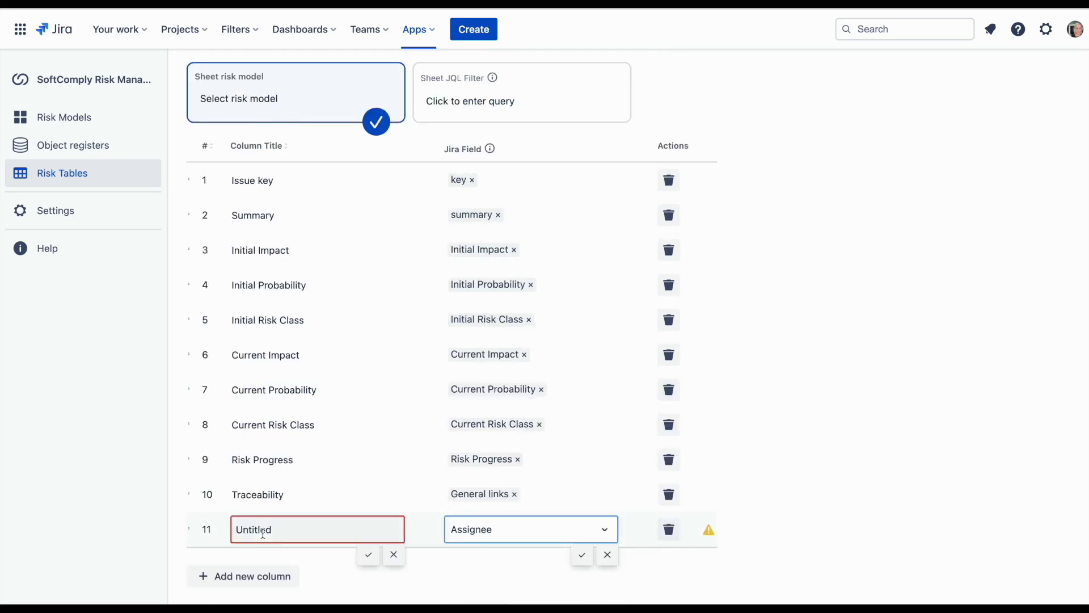
double_click(318, 528)
type("Risk O")
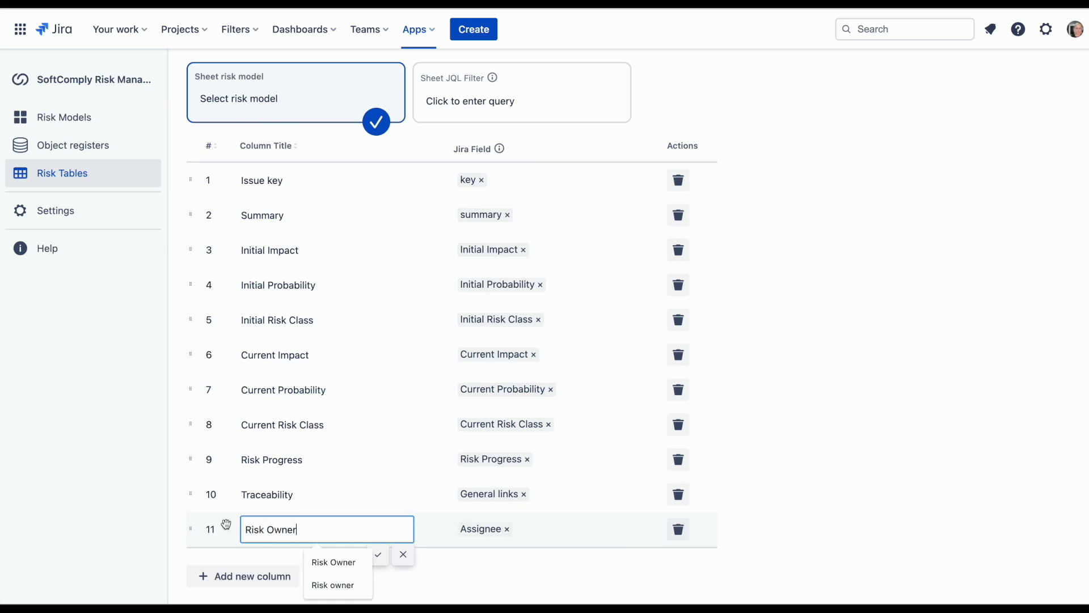
type("wner")
key("Return")
- Add a new column mapped to the 'is mitigated by' link and select its Untitled title
left_click(243, 576)
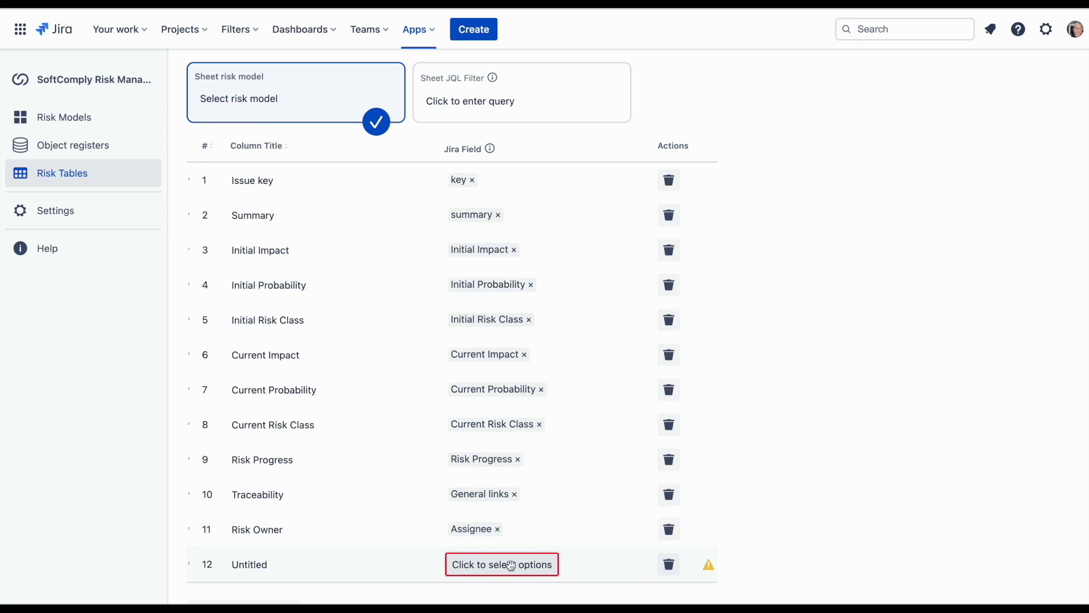
left_click(510, 565)
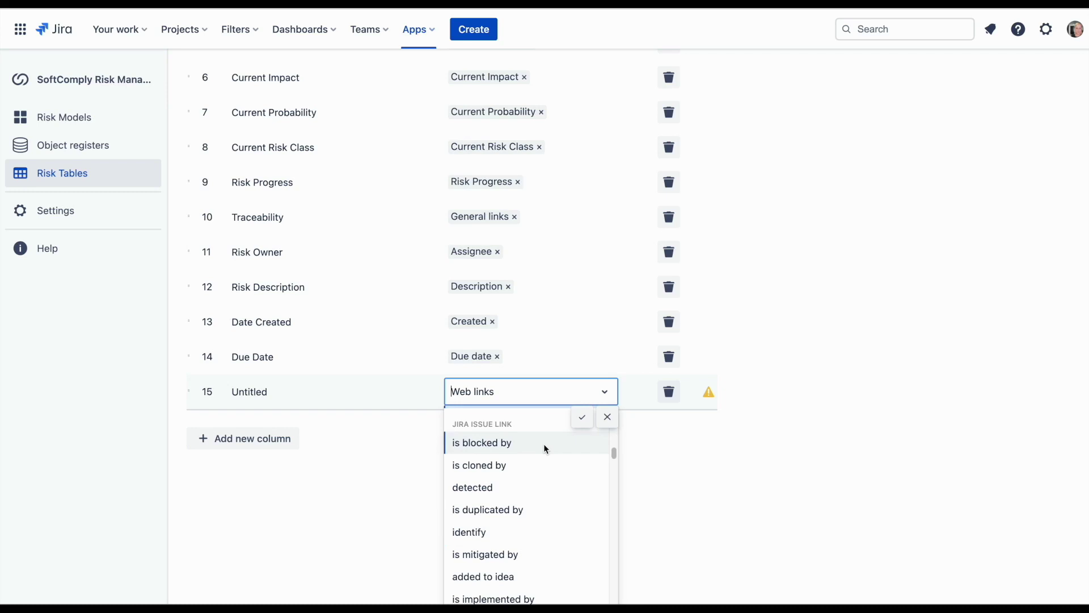
scroll(544, 444, "down", 1)
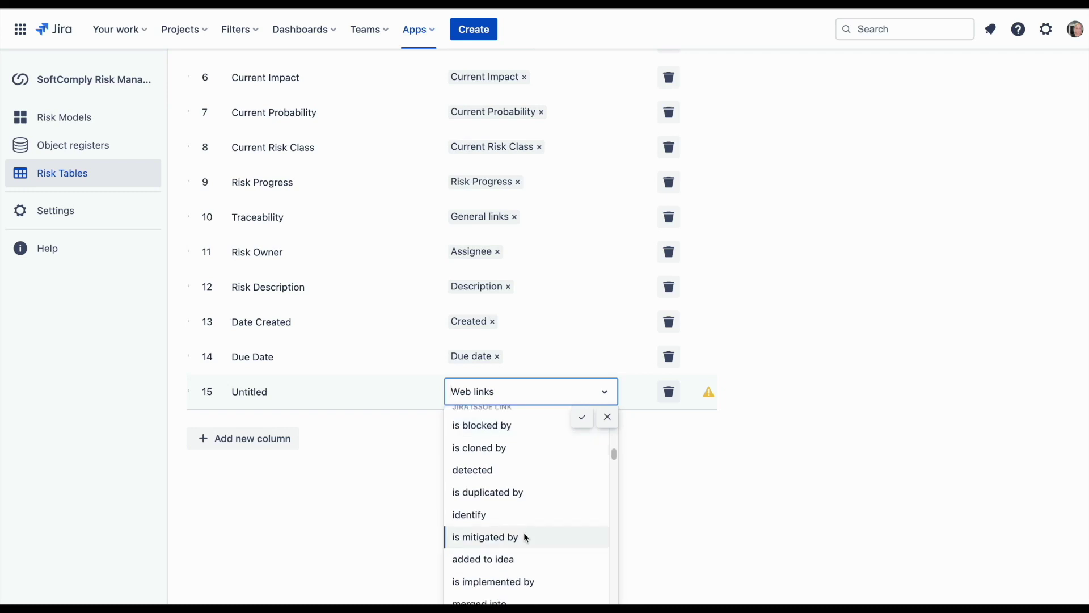
left_click(525, 535)
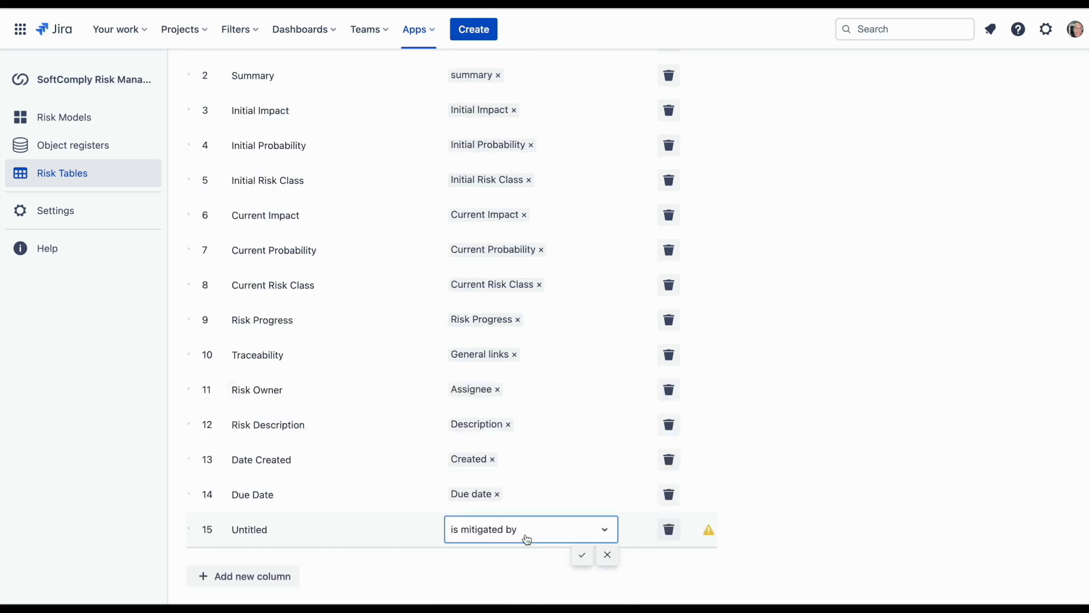
left_click(580, 555)
left_click(284, 526)
left_click_drag(284, 526, 238, 524)
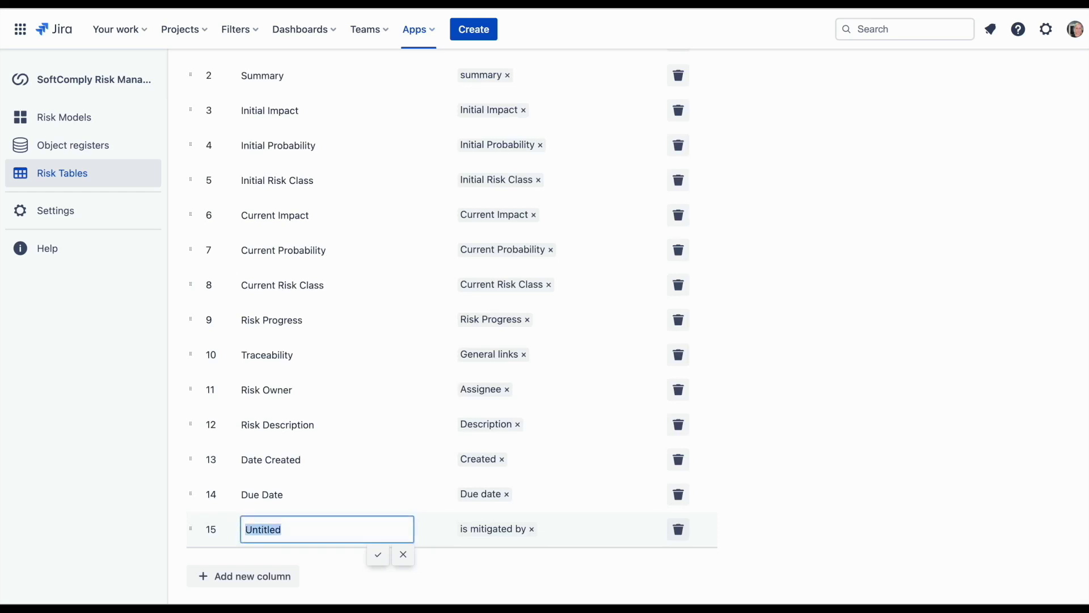
- Title the 'is mitigated by' column 'Mitigation actions'
type("Mitigation action")
type("s")
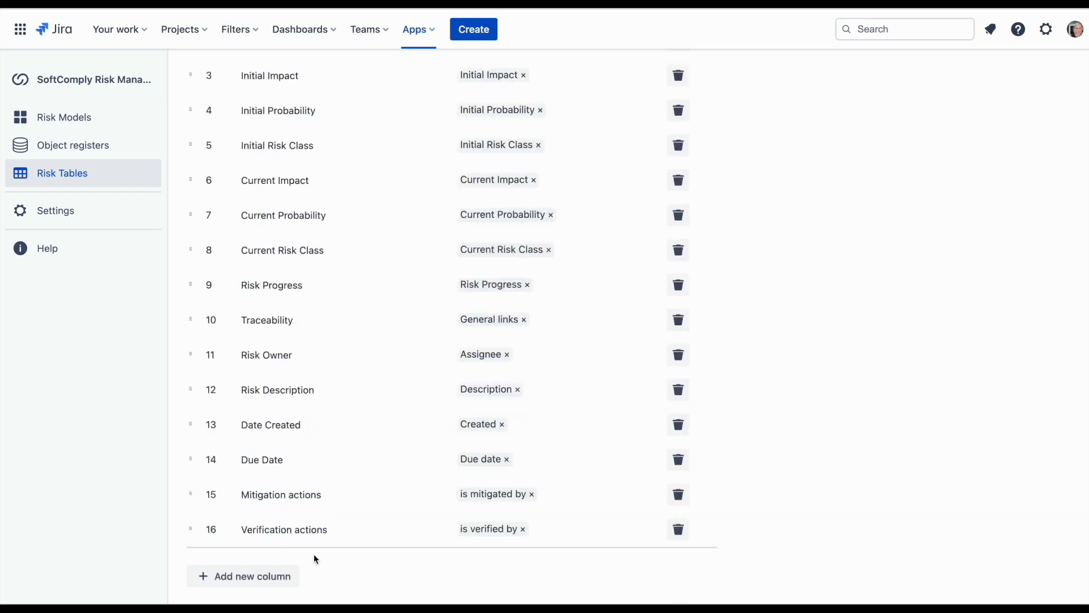
scroll(195, 460, "up", 3)
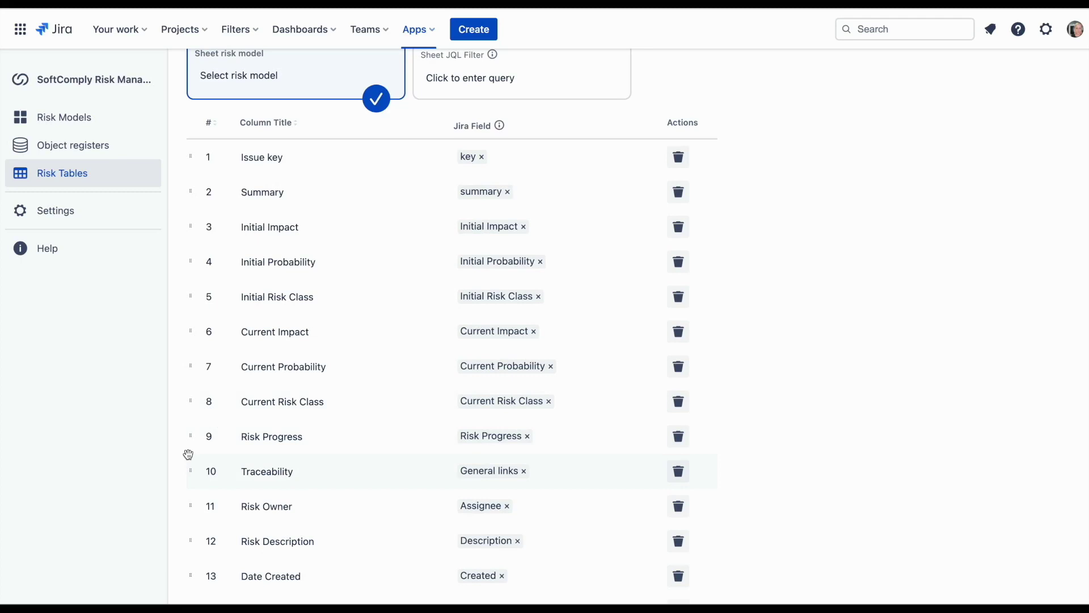
- Drag Risk Progress to the top and move Risk Owner and another column up beneath Summary
left_click_drag(196, 420, 192, 172)
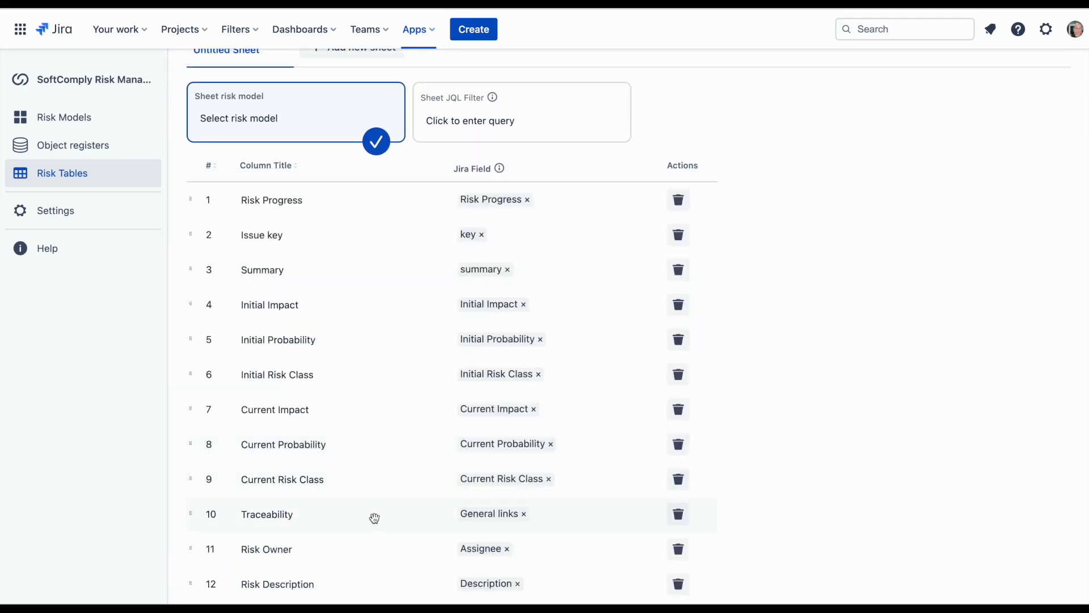
left_click_drag(196, 554, 194, 285)
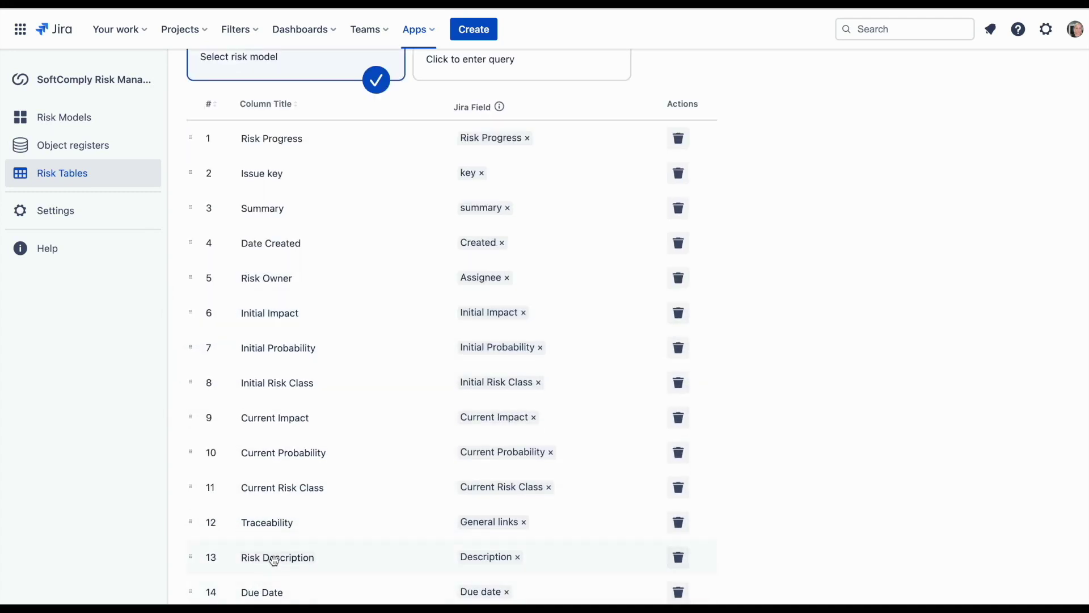
left_click_drag(191, 554, 191, 214)
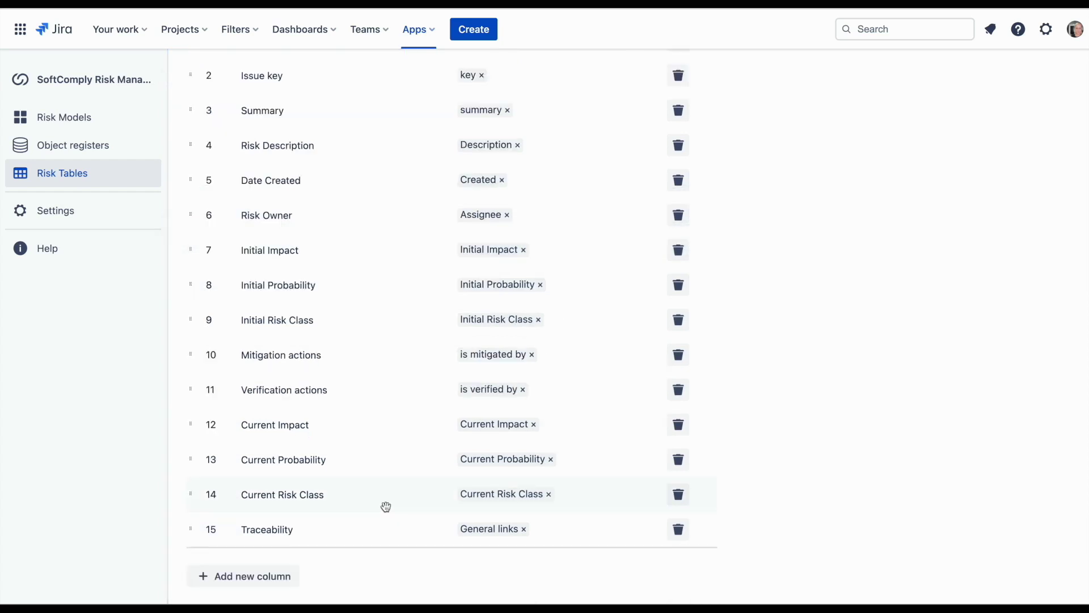
scroll(385, 506, "up", 2)
scroll(386, 506, "up", 4)
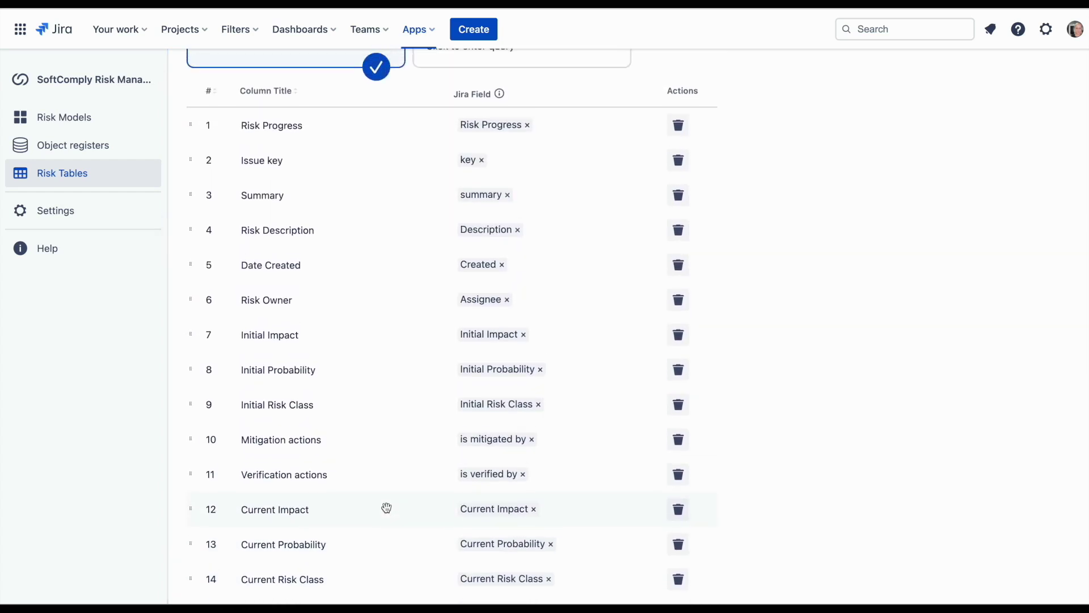
scroll(387, 507, "up", 3)
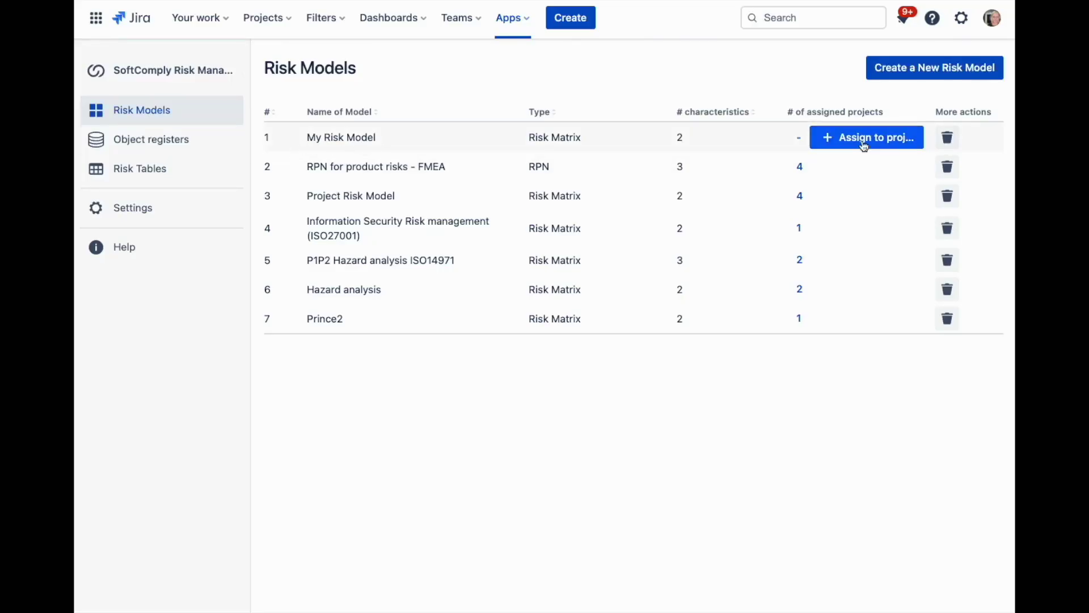
- Assign My Risk Model to My Risk Project with Task as the risk issue type
left_click(864, 143)
type("my")
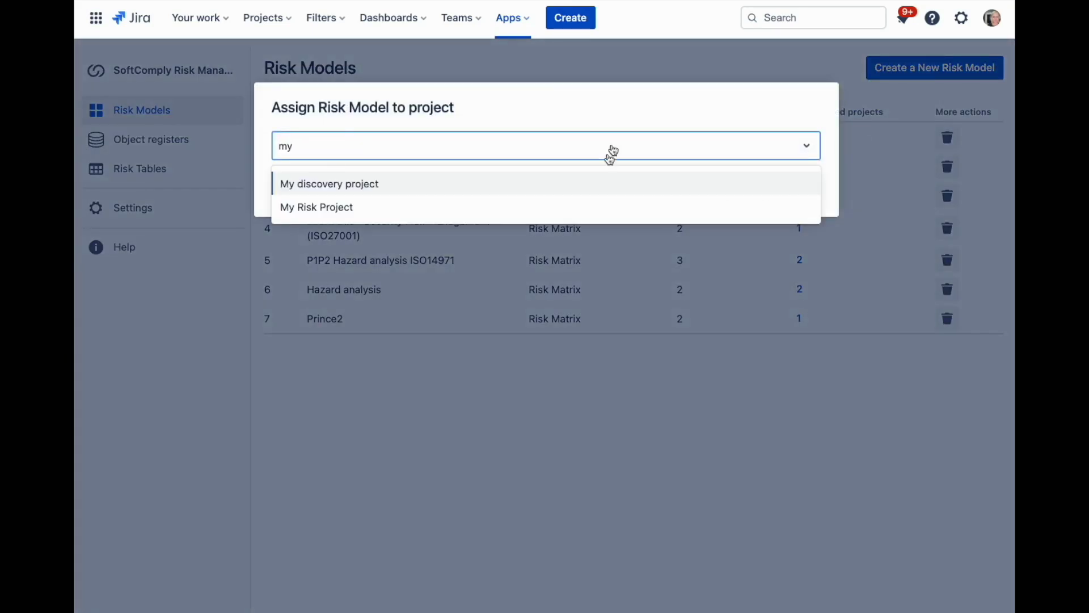
left_click(435, 208)
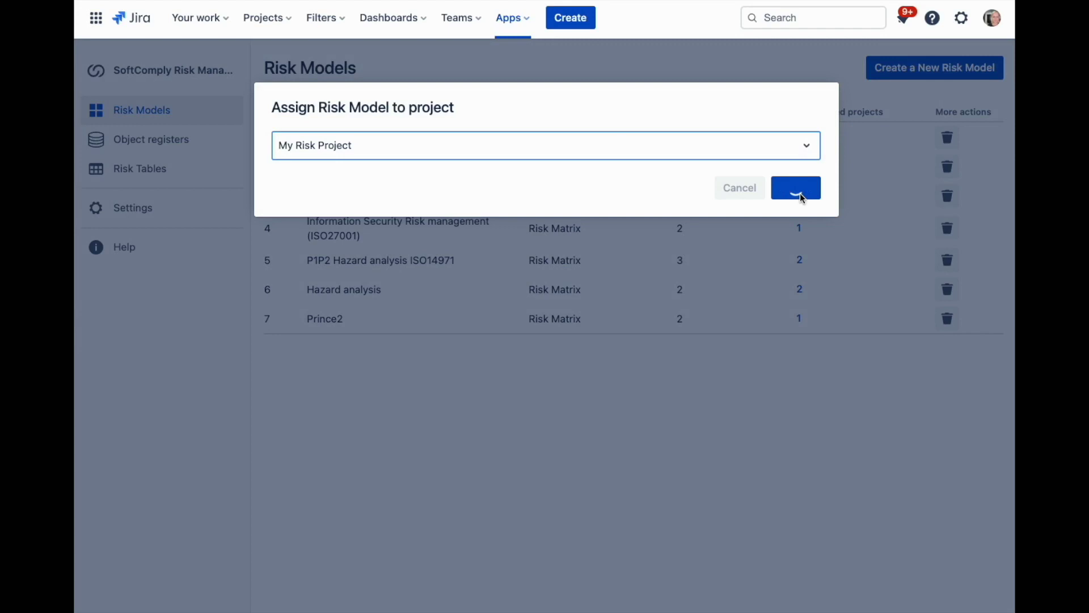
left_click(400, 297)
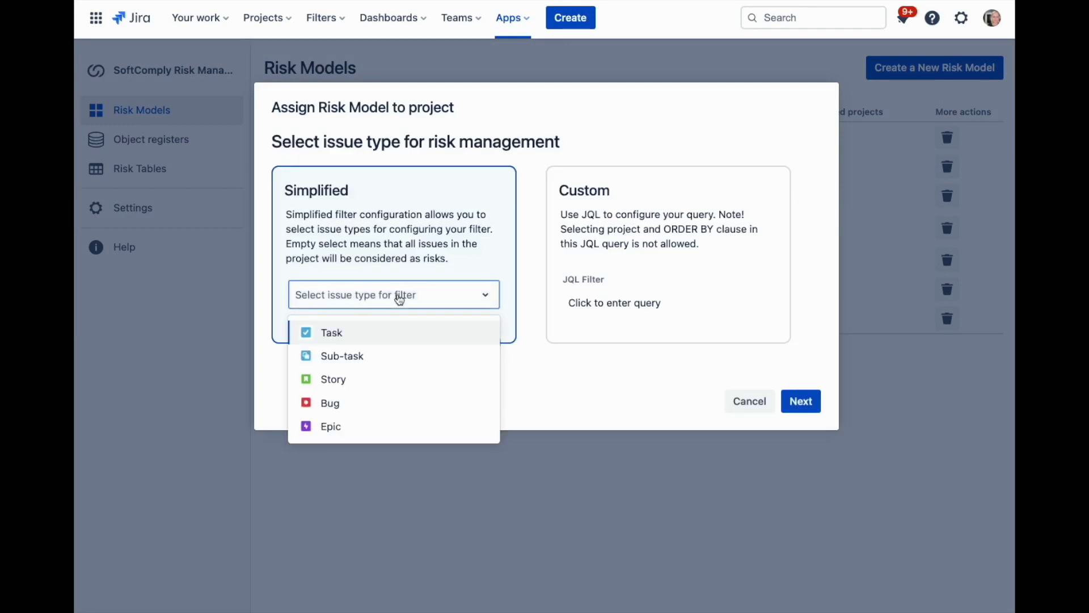
left_click(363, 333)
left_click(802, 420)
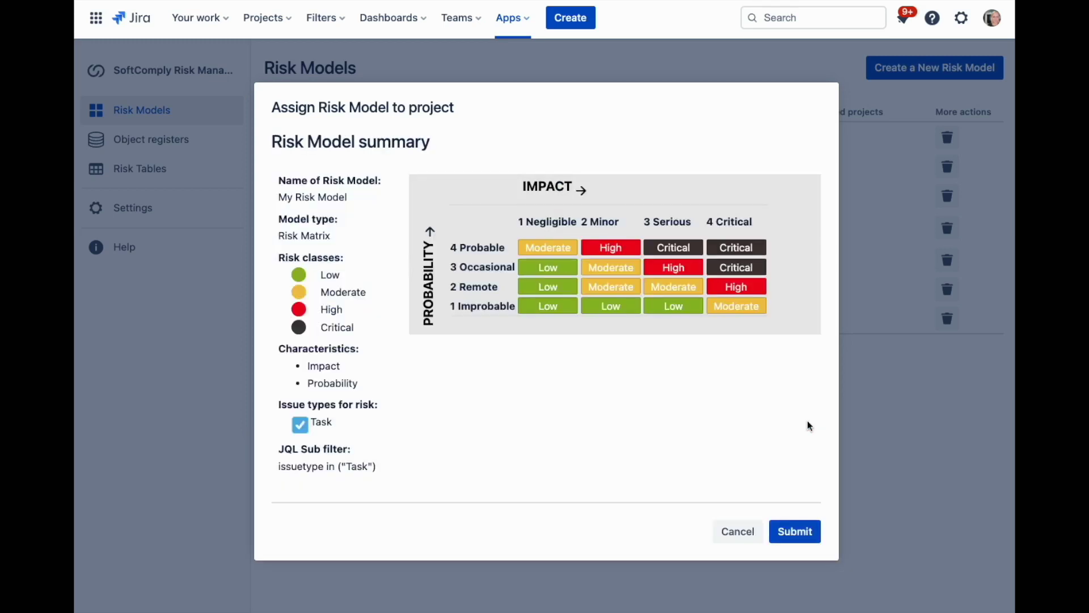
left_click(785, 536)
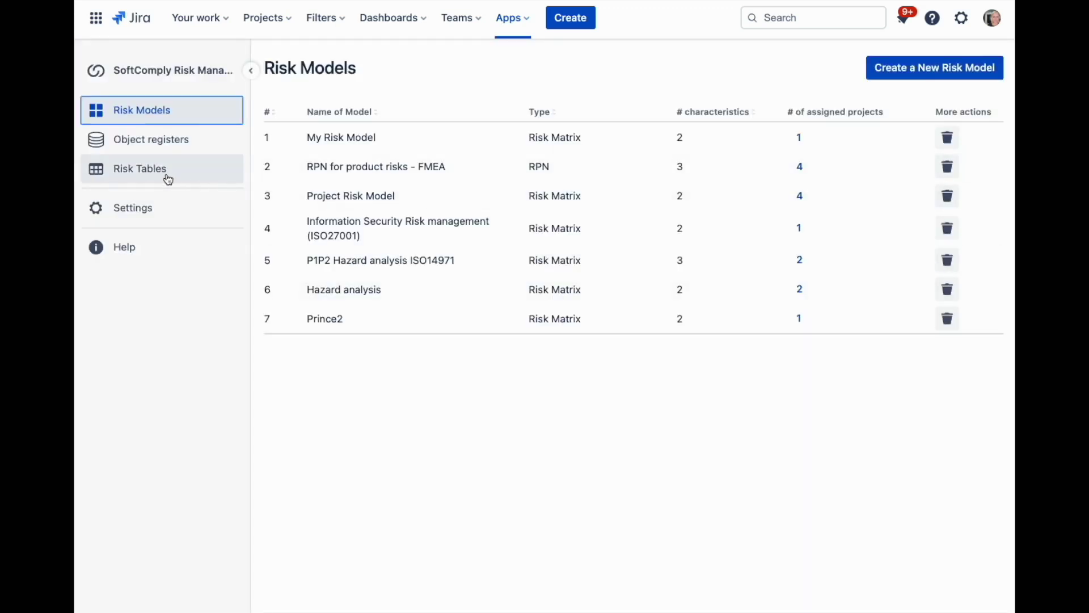
- From the Risk Tables list, assign My Risk Table to My Risk Project and submit
left_click(158, 174)
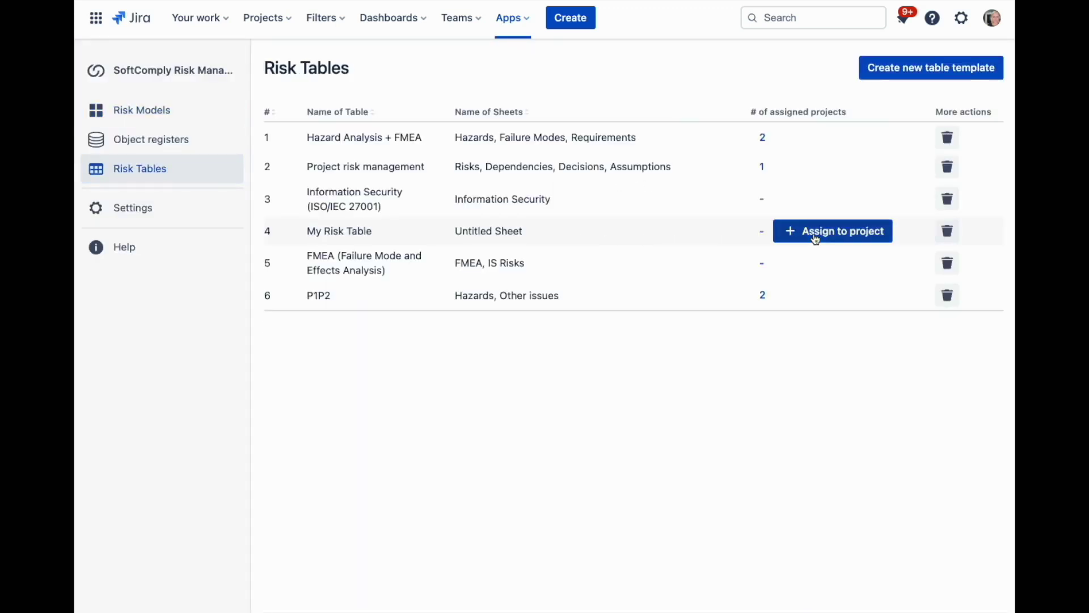
left_click(812, 232)
type("my")
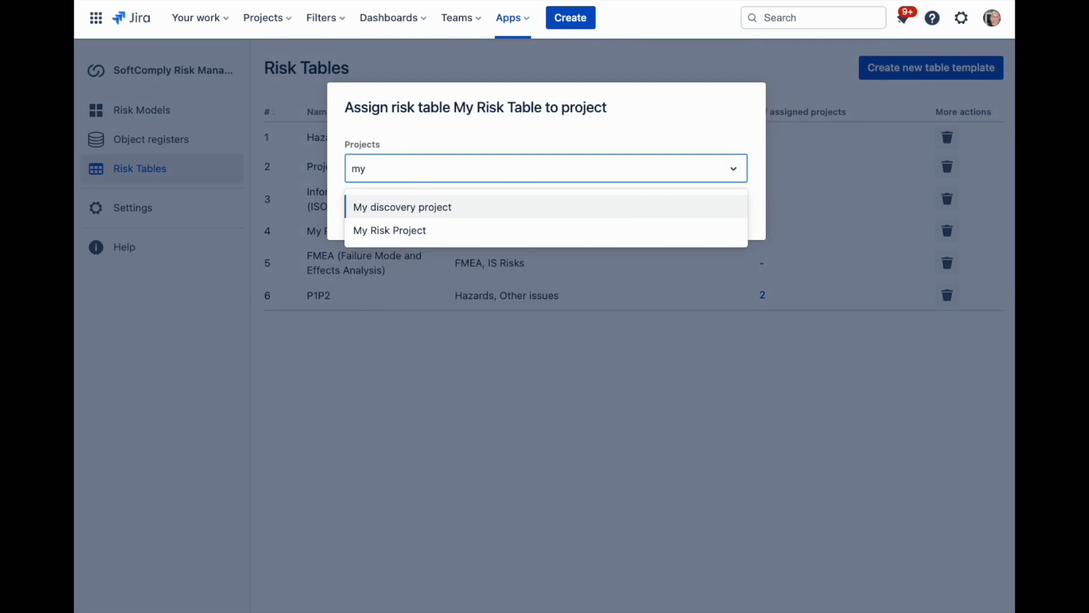
left_click(485, 232)
left_click(714, 212)
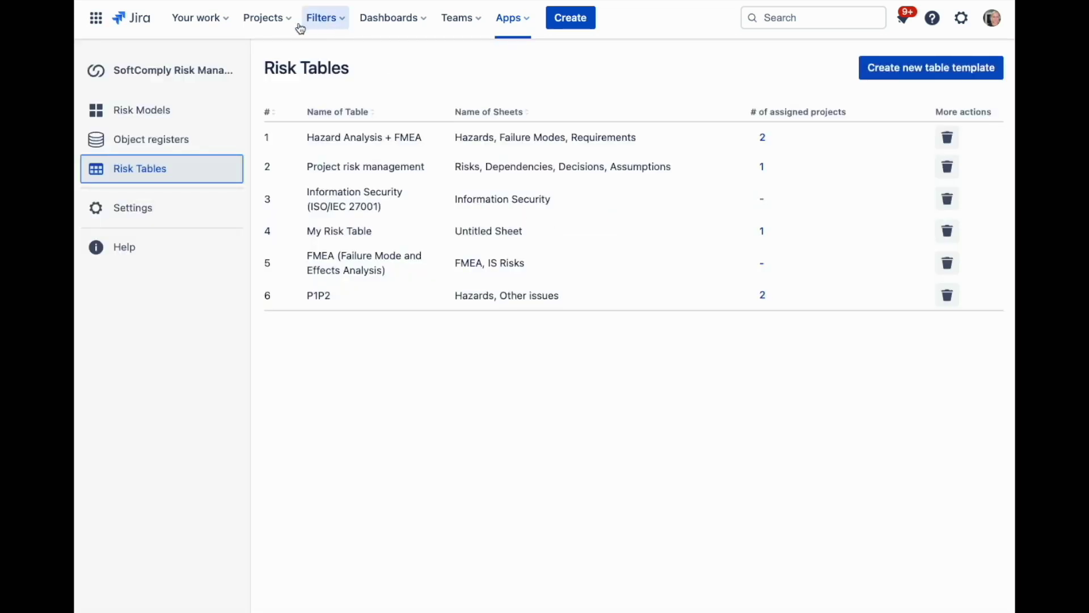
- Go to My Risk Project, look over its empty risk-model heat map, and open My Risk Table
left_click(280, 22)
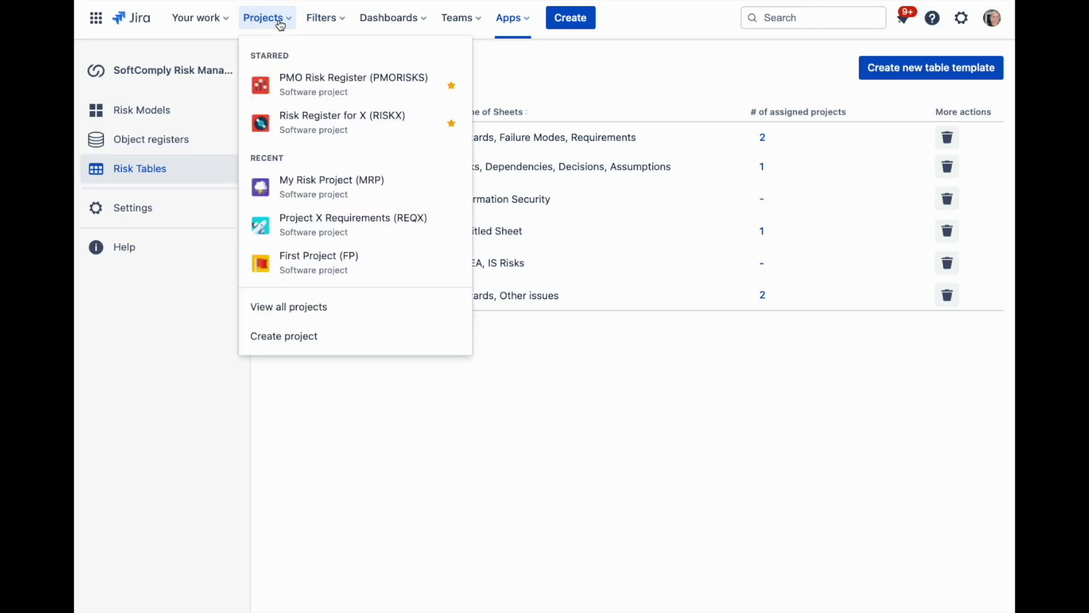
left_click(311, 187)
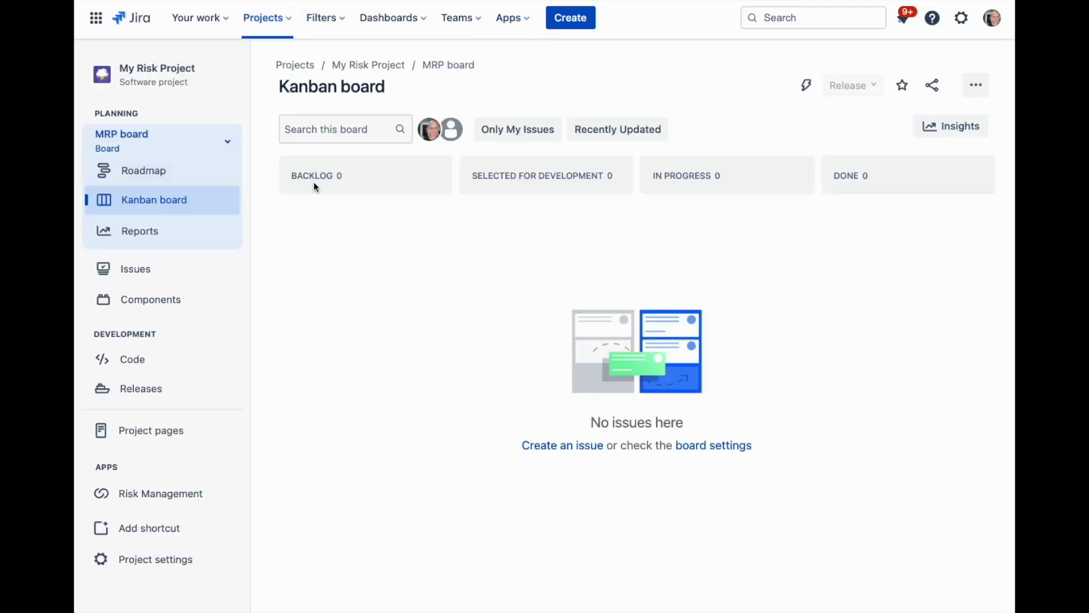
left_click(184, 493)
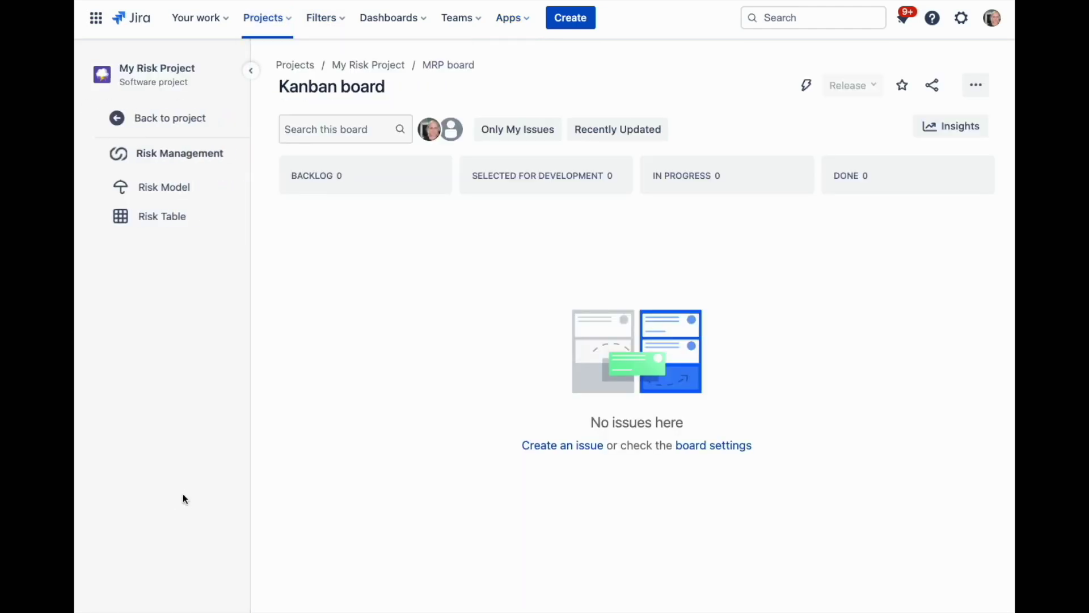
left_click(161, 190)
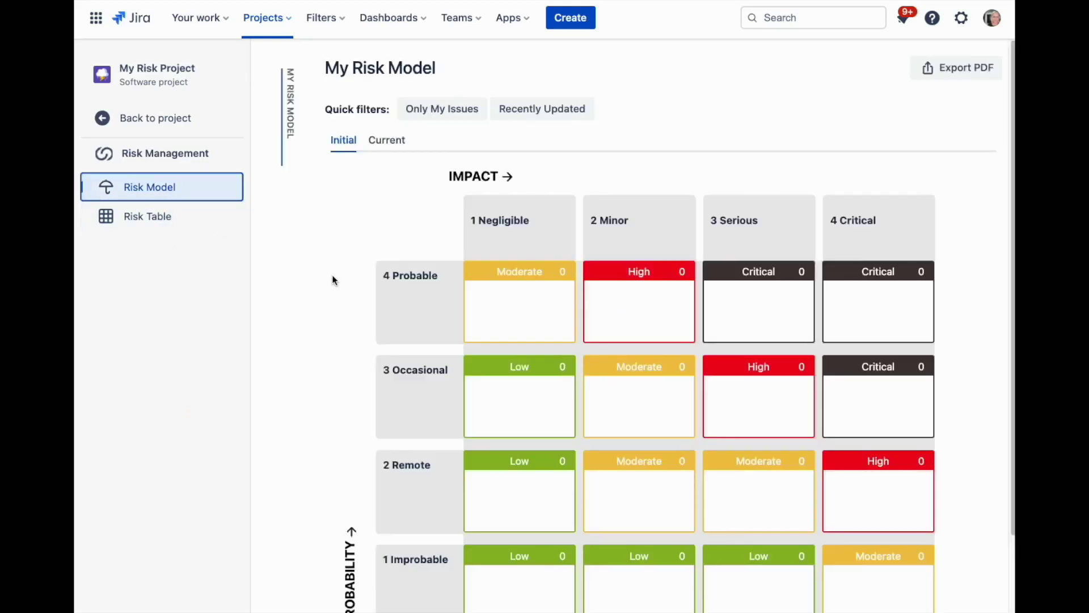
scroll(333, 278, "down", 2)
scroll(333, 275, "down", 5)
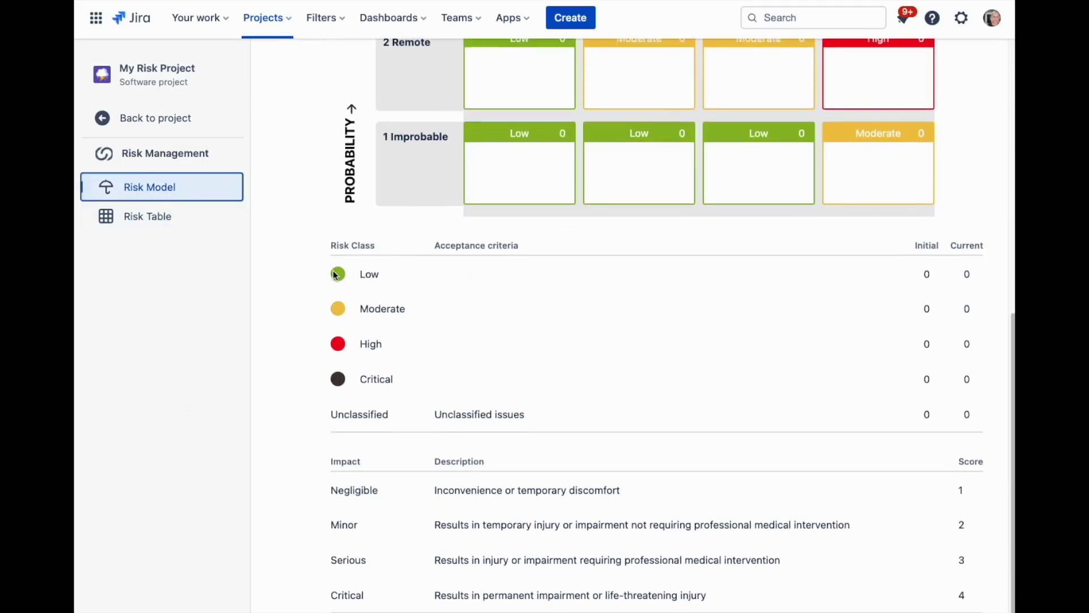
scroll(333, 270, "up", 8)
left_click(132, 230)
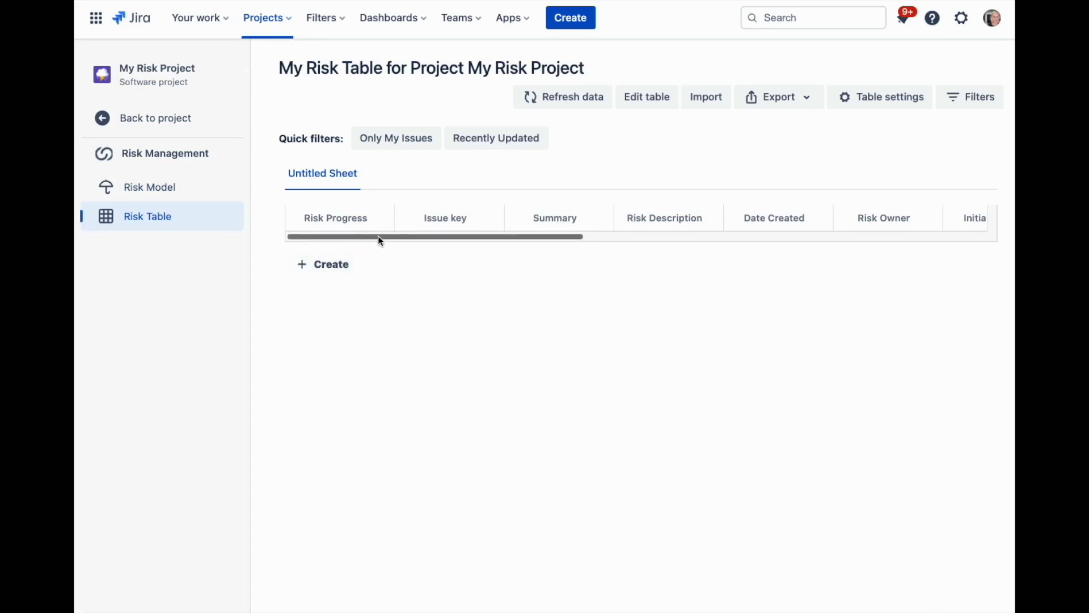
left_click_drag(436, 238, 346, 250)
- Create a new risk row, Risk1, and save the description 'Description' for it
left_click(340, 264)
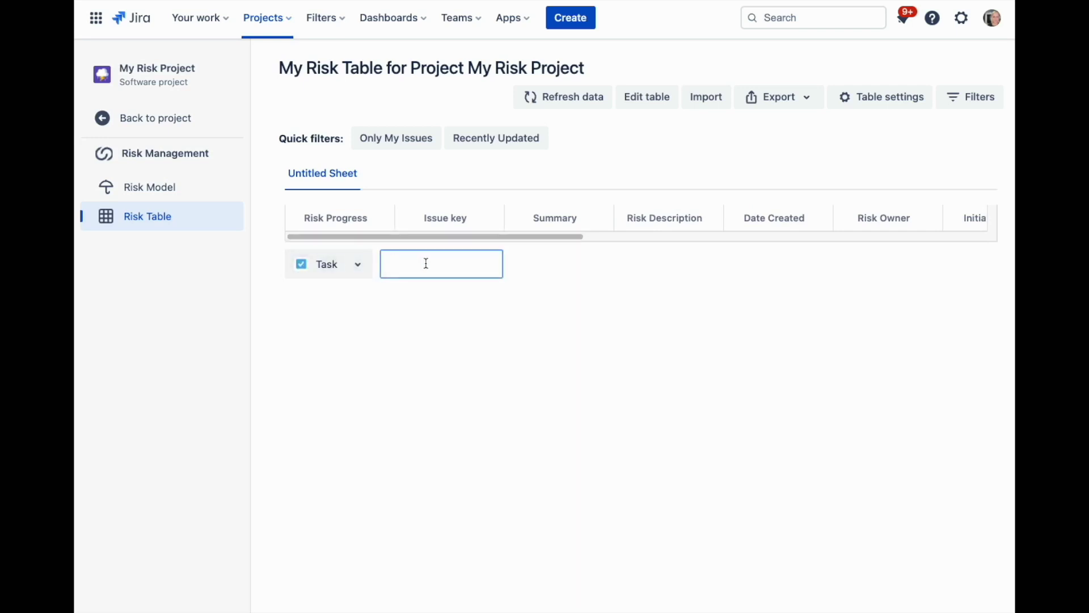
type("Risk")
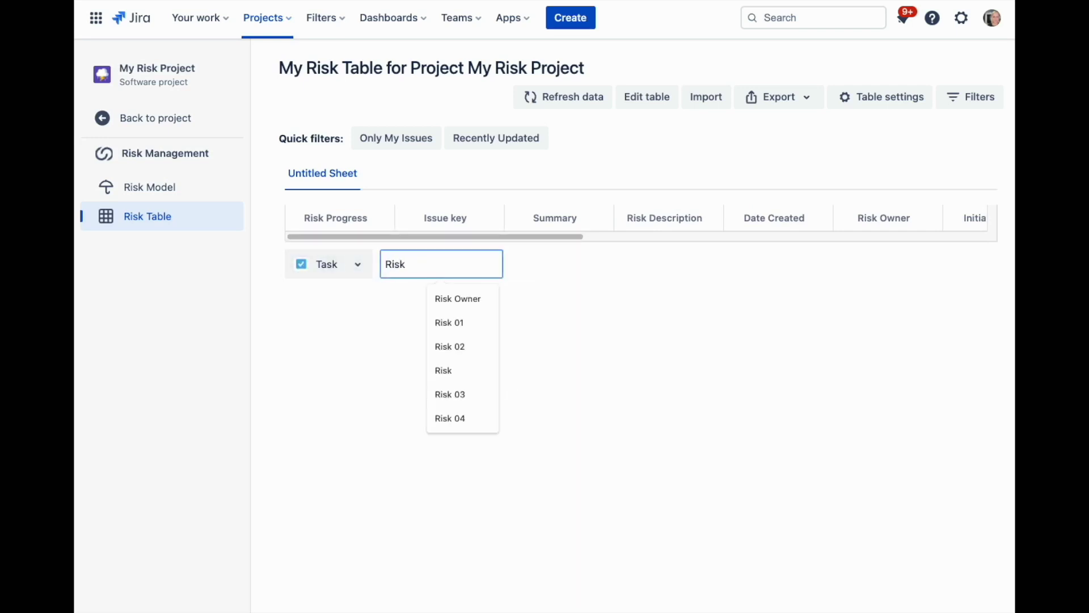
key("BackSpace")
key("BackSpace")
key("BackSpace")
key("BackSpace")
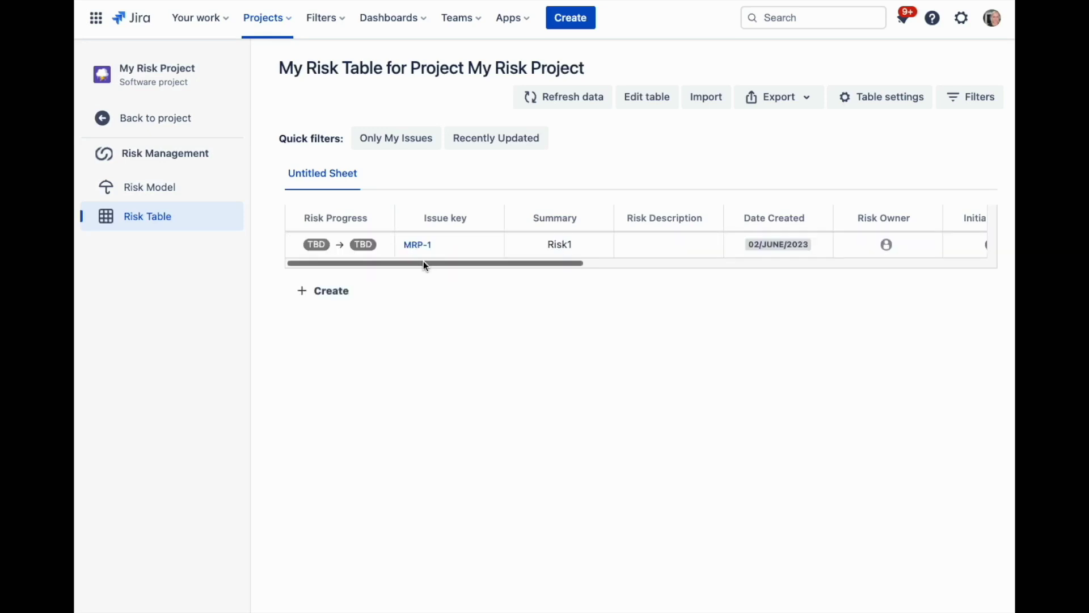
left_click(679, 247)
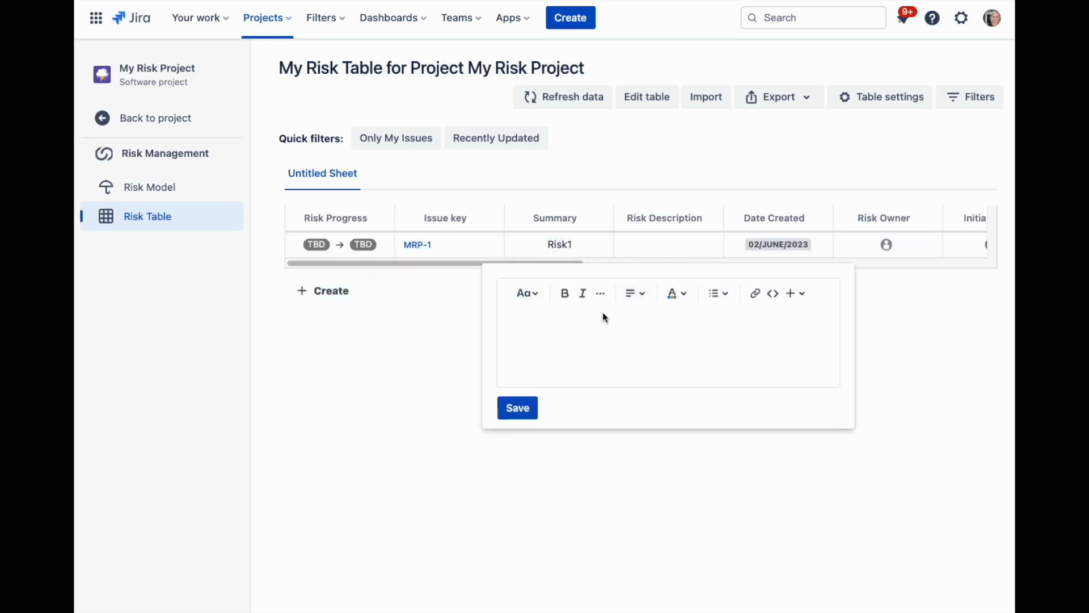
type("Description")
left_click(518, 407)
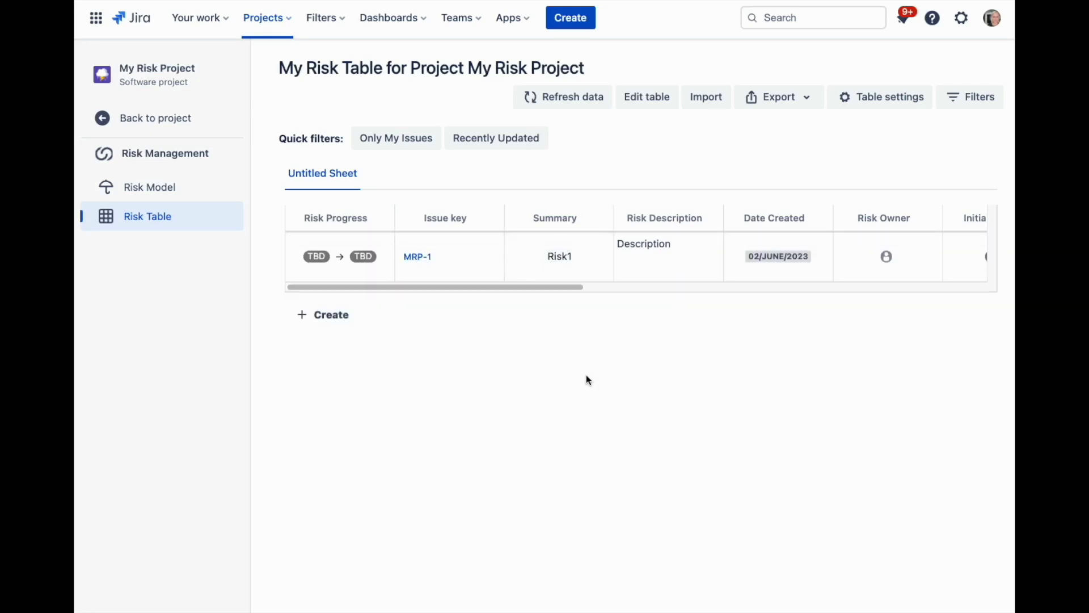
- Assign Risk1's owner and set initial impact 4 - Critical and probability 4 - Probable
scroll(534, 287, "right", 5)
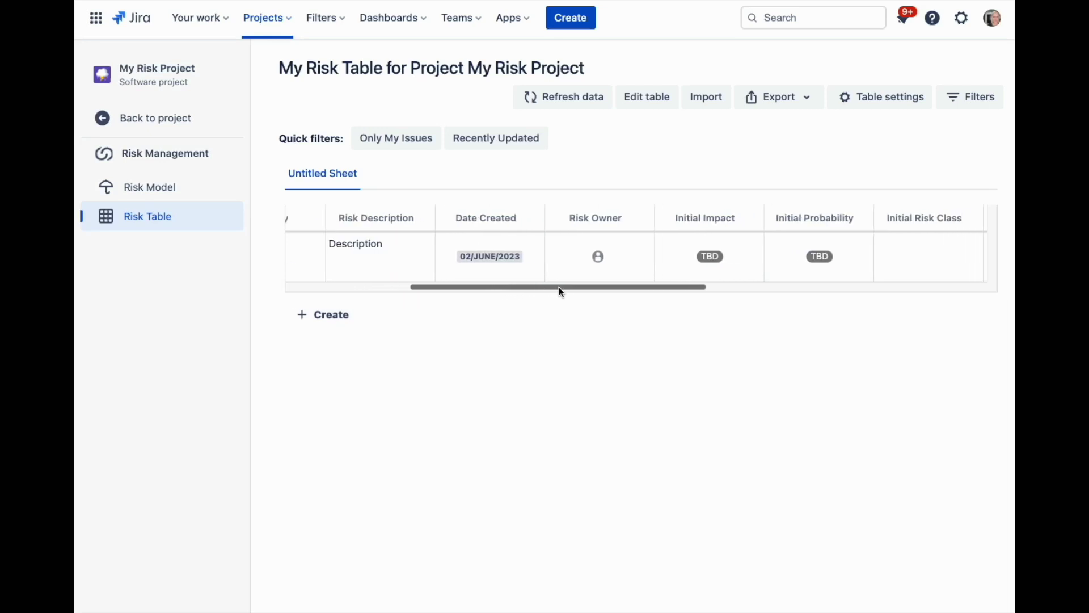
left_click(573, 256)
left_click(580, 305)
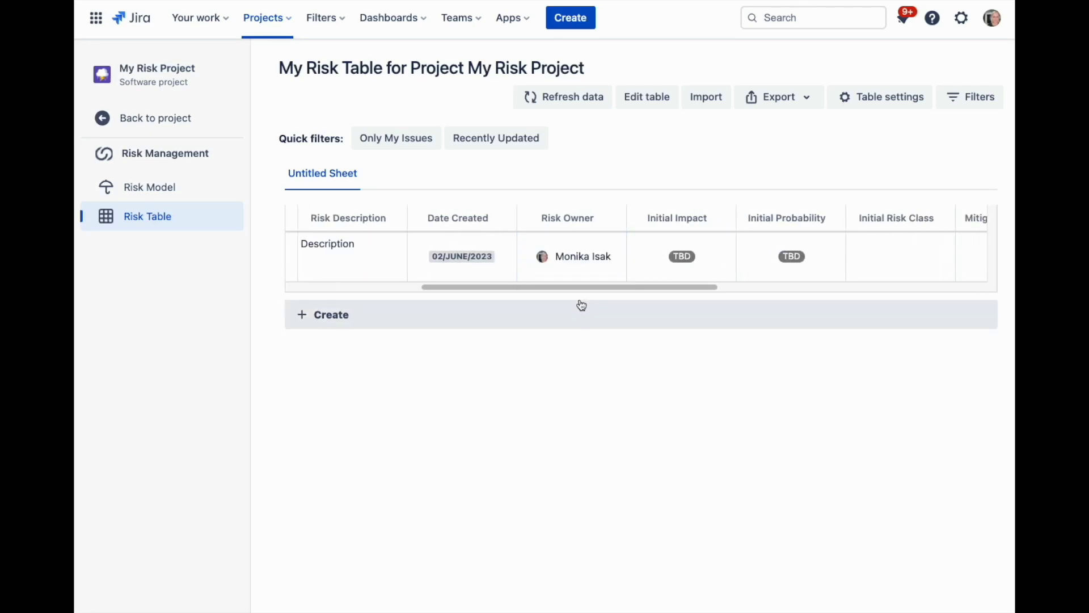
left_click(692, 252)
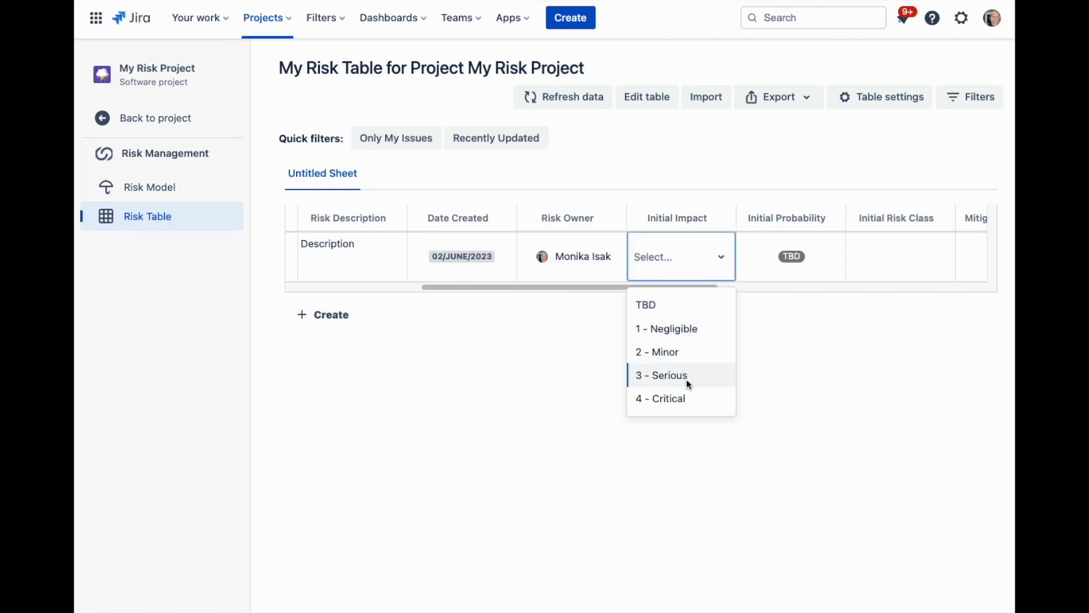
left_click(687, 397)
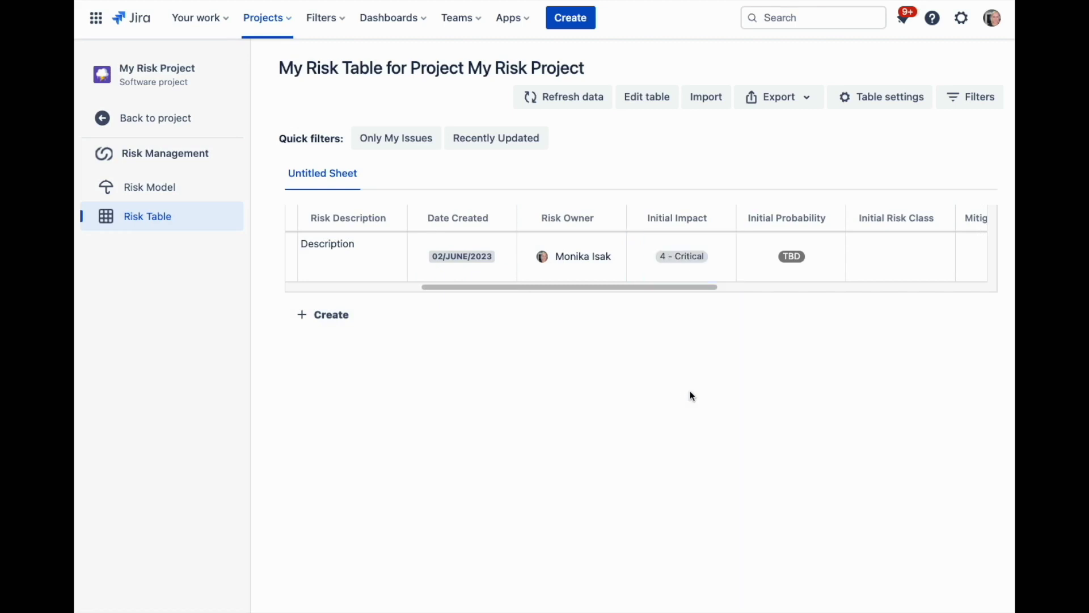
left_click(808, 262)
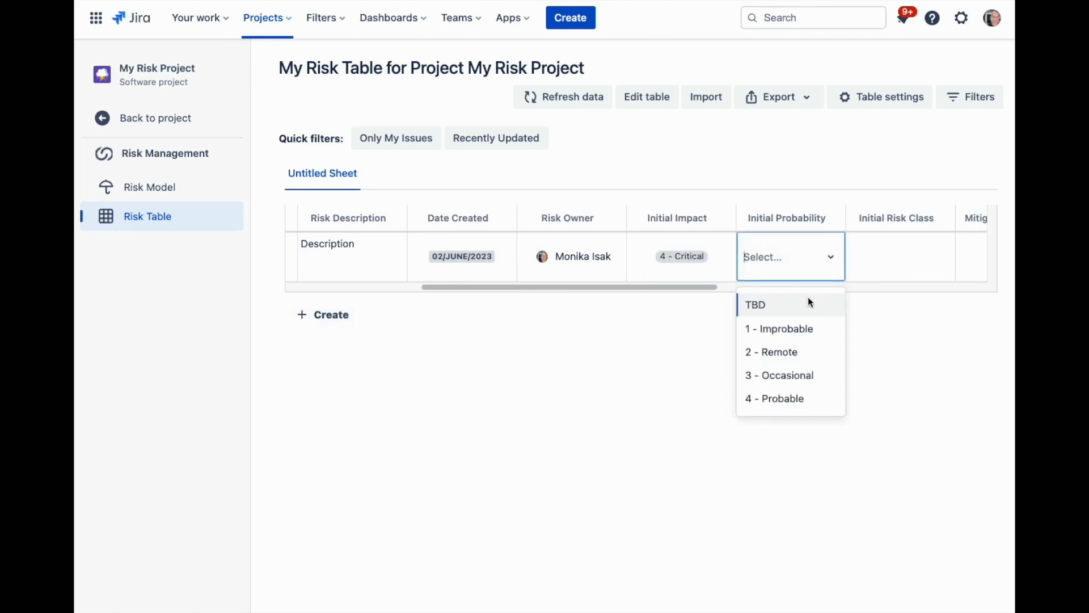
left_click(792, 397)
scroll(671, 288, "right", 5)
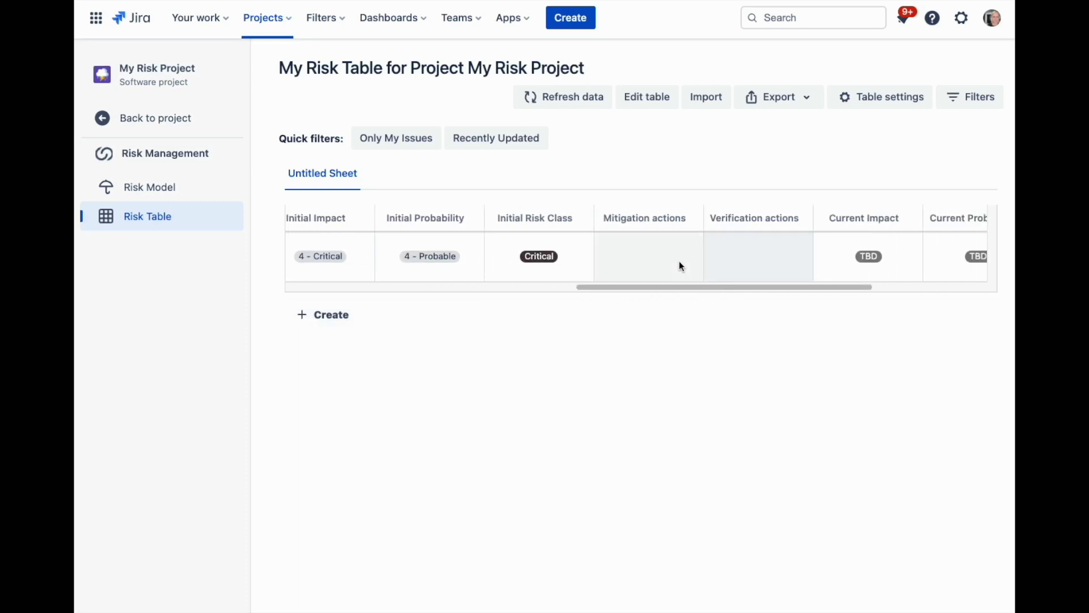
- Link REQX-19 Measure data as mitigation and TESTX-1 Testcase 1 as verification for Risk1
left_click(662, 255)
type("re")
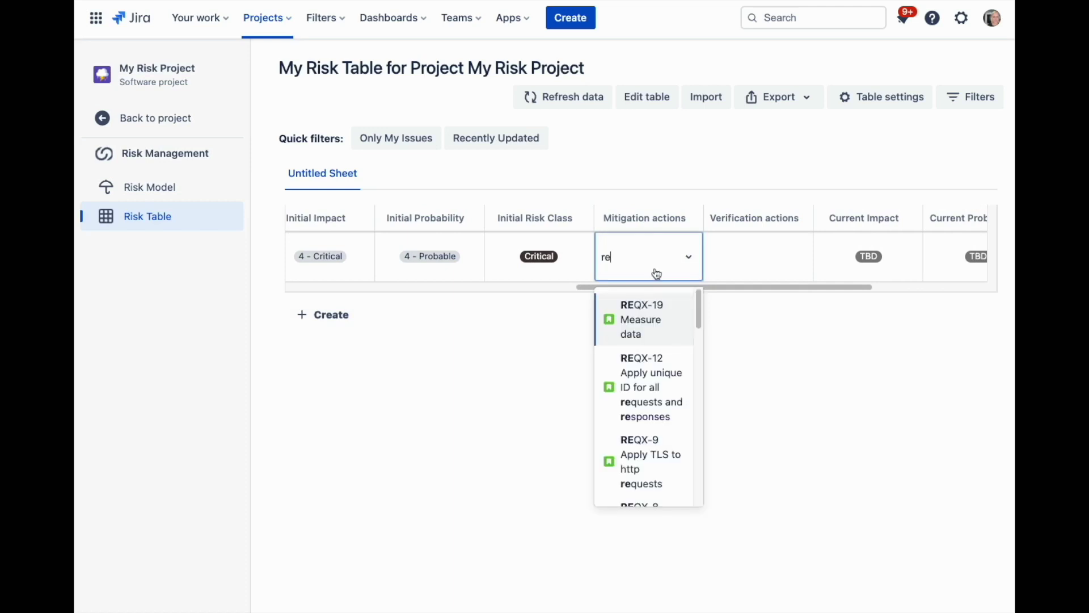
left_click(648, 328)
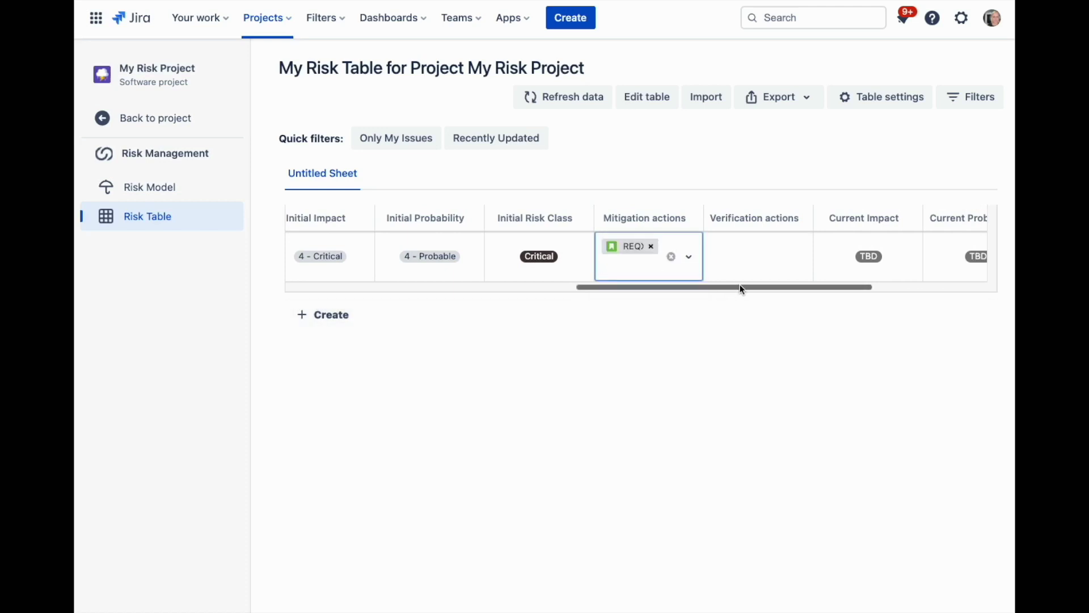
left_click(745, 242)
type("test")
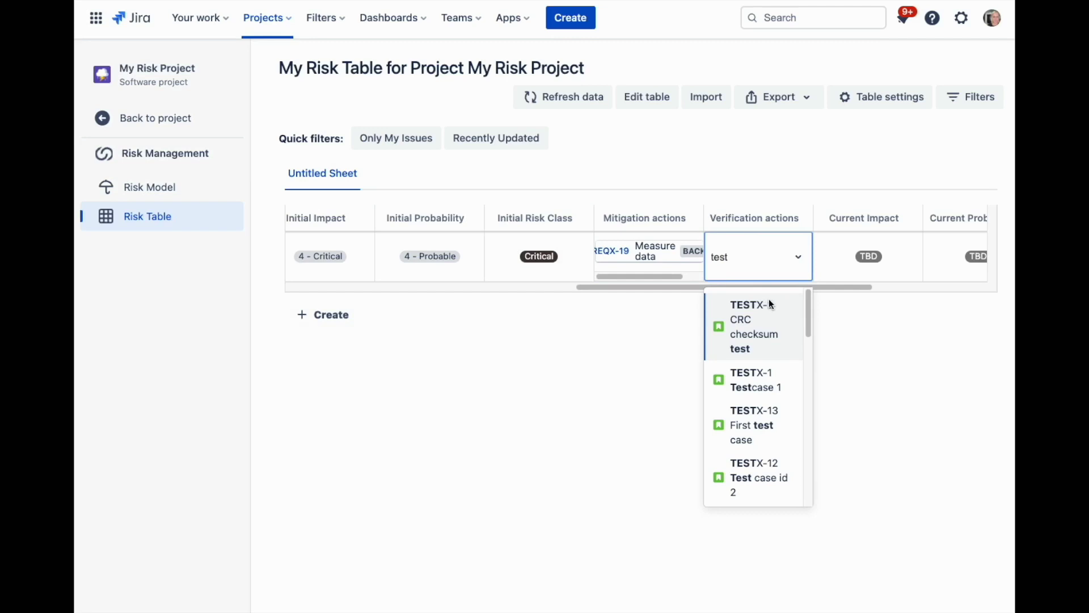
left_click(758, 386)
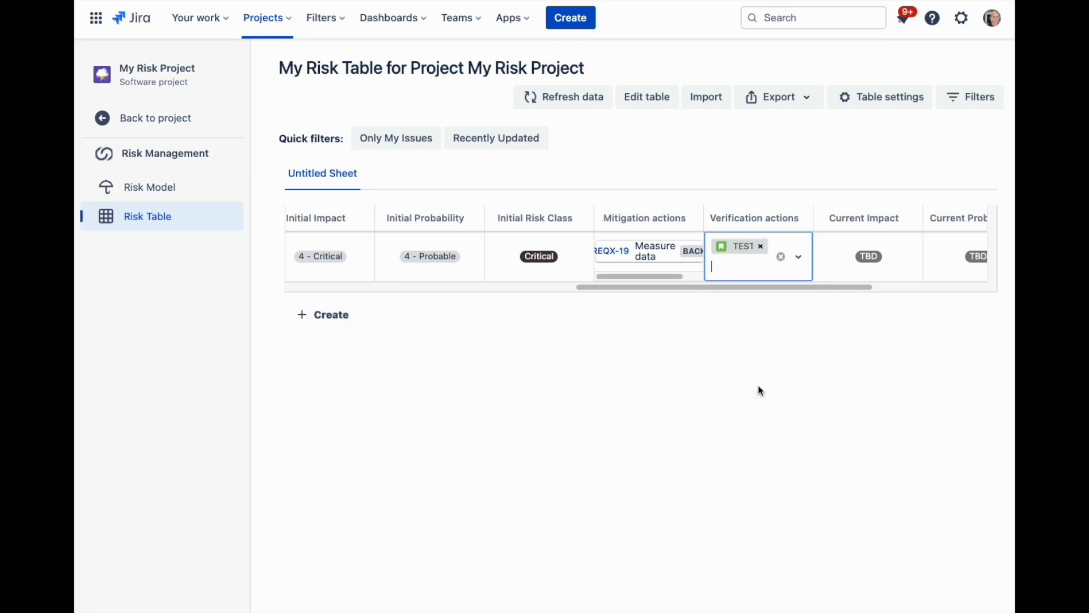
left_click(800, 365)
- Set Risk1's current impact 2 - Minor and probability 4 - Probable, then expand its traceability links
scroll(778, 253, "right", 4)
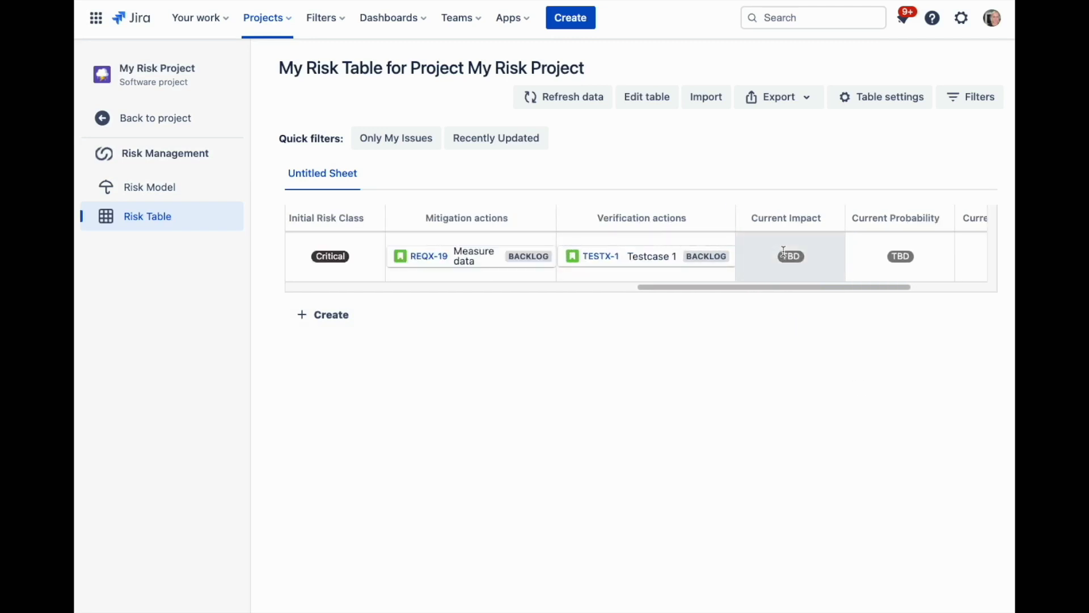
left_click(783, 251)
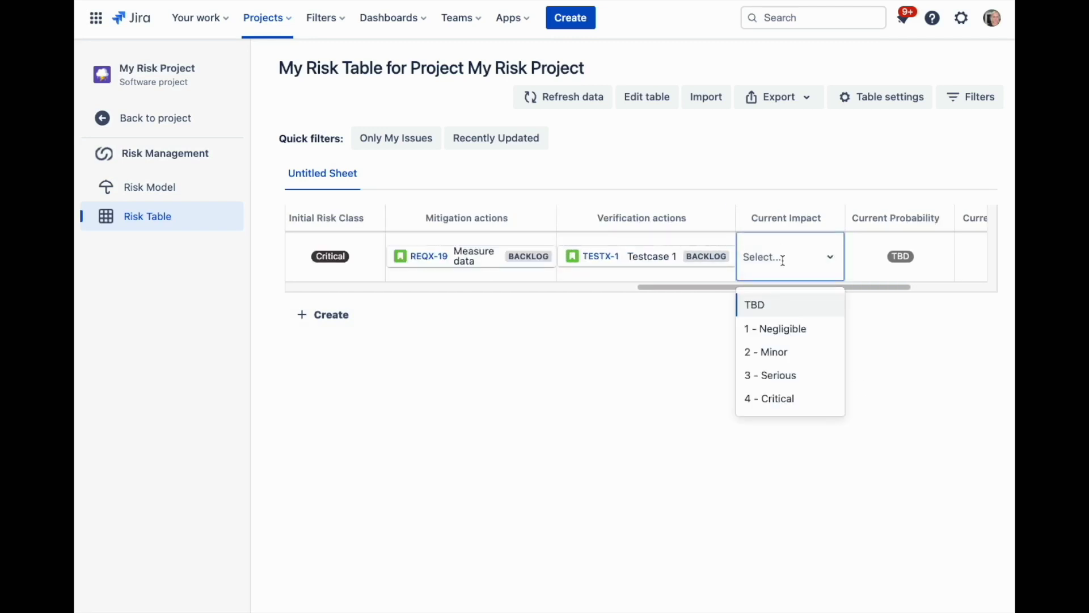
left_click(782, 351)
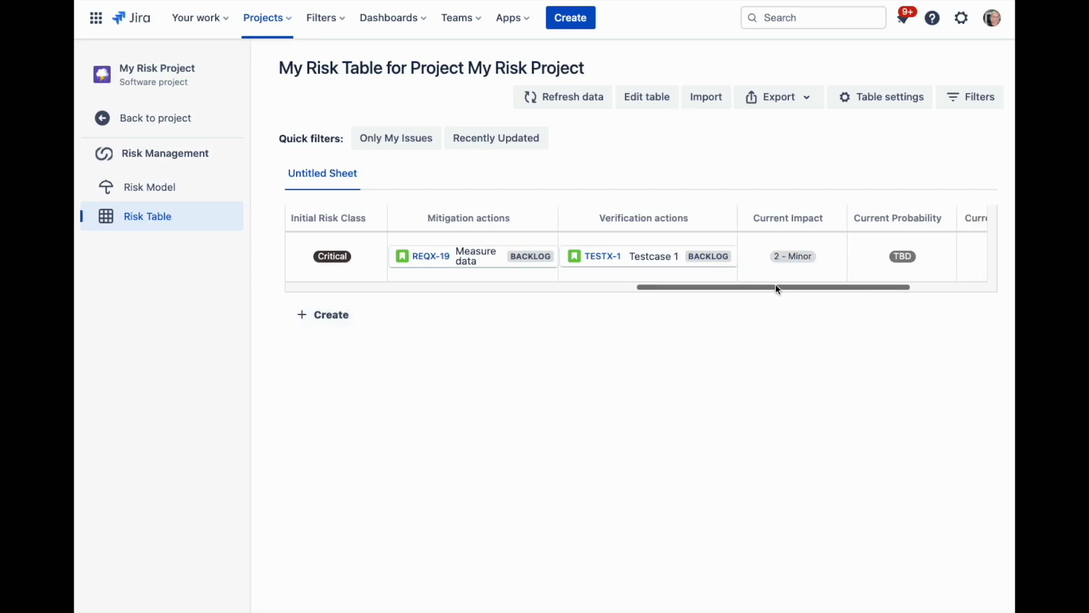
left_click_drag(777, 289, 875, 285)
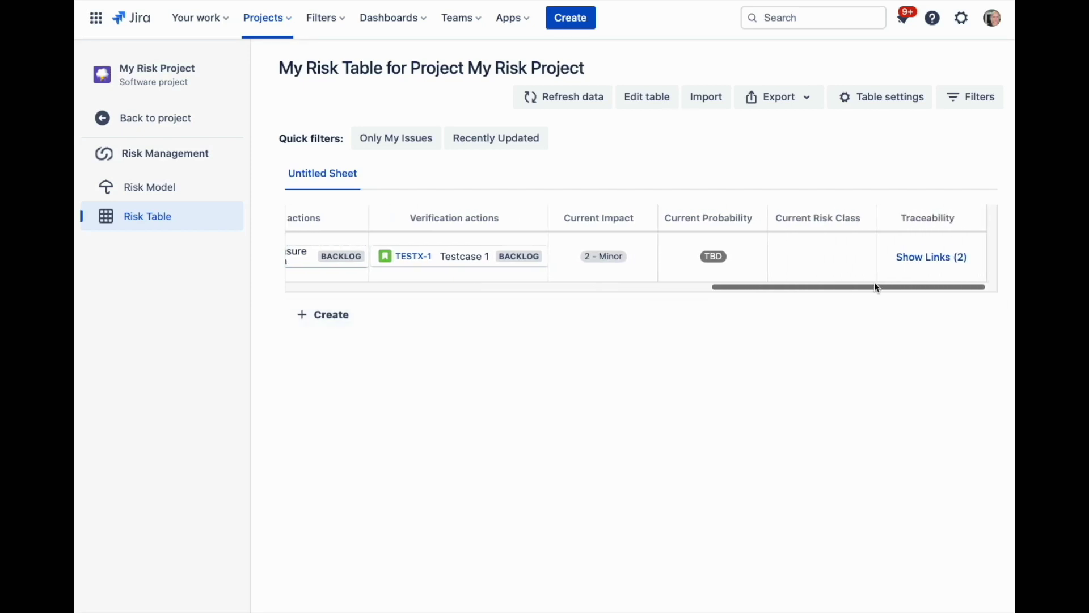
left_click(741, 261)
left_click(731, 395)
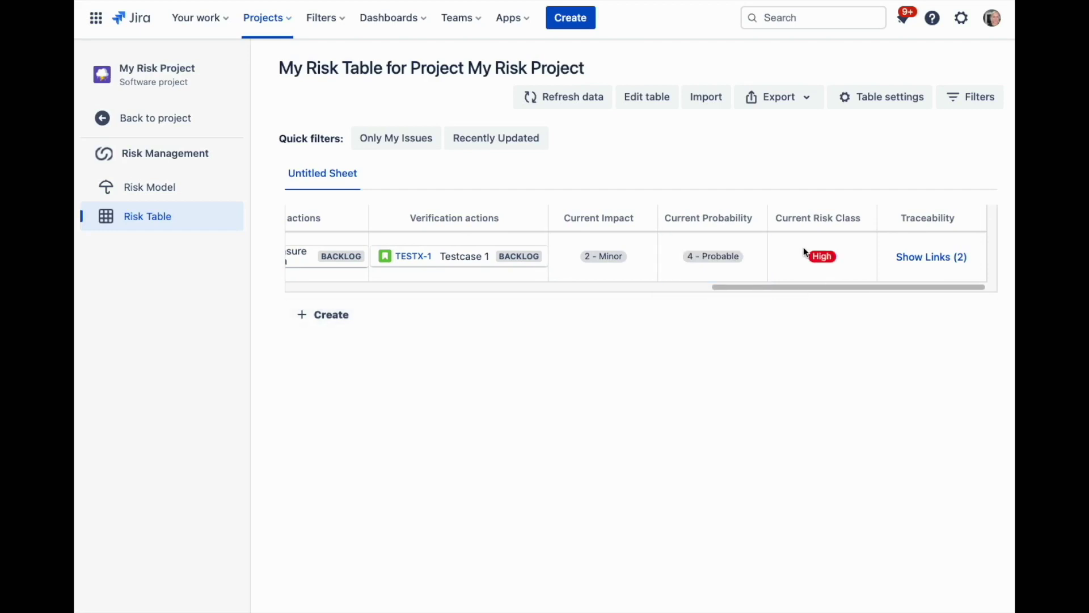
left_click(911, 258)
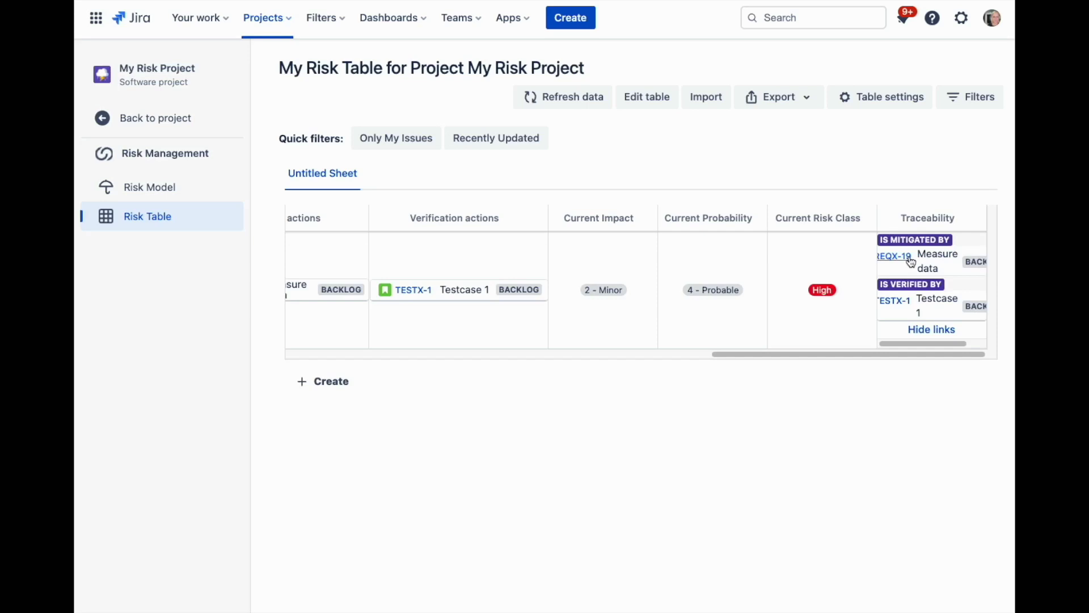
- Create a new risk issue named Risk2 in the table
left_click(340, 329)
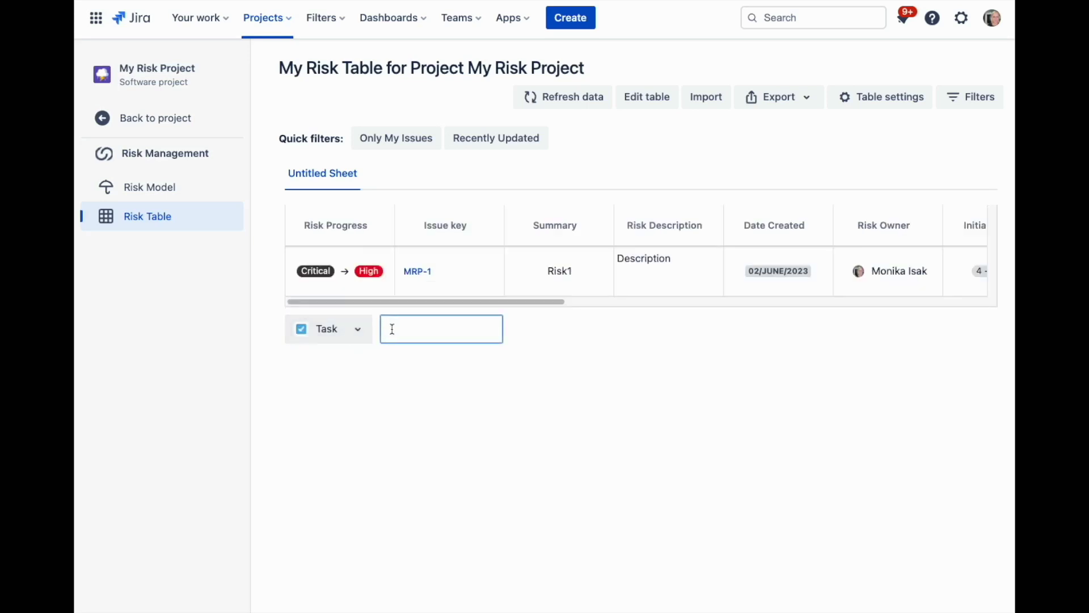
type("R")
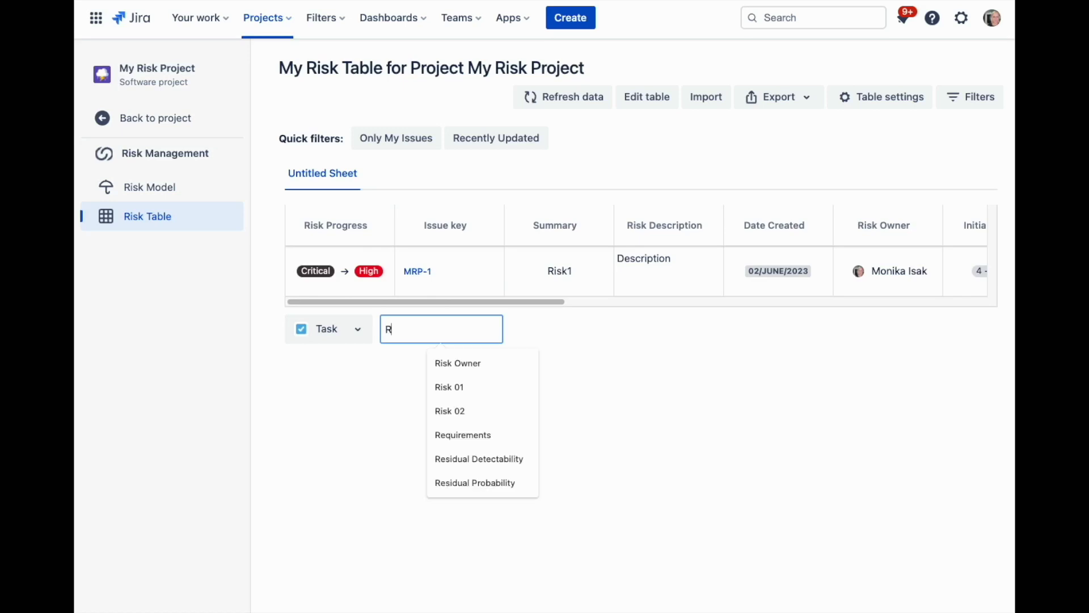
type("isk2")
key("Return")
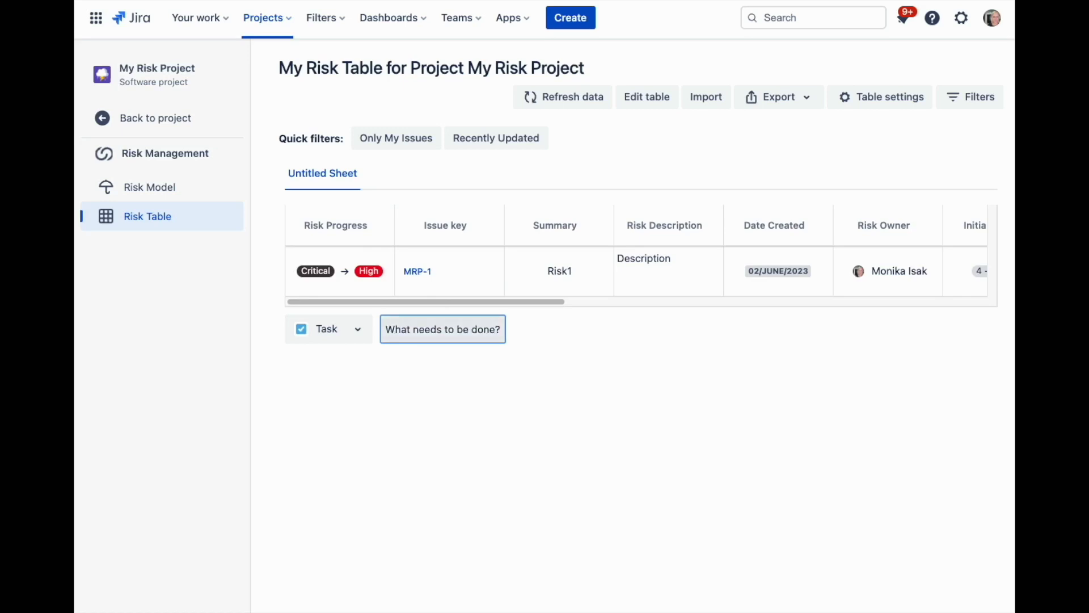
left_click_drag(427, 329, 604, 333)
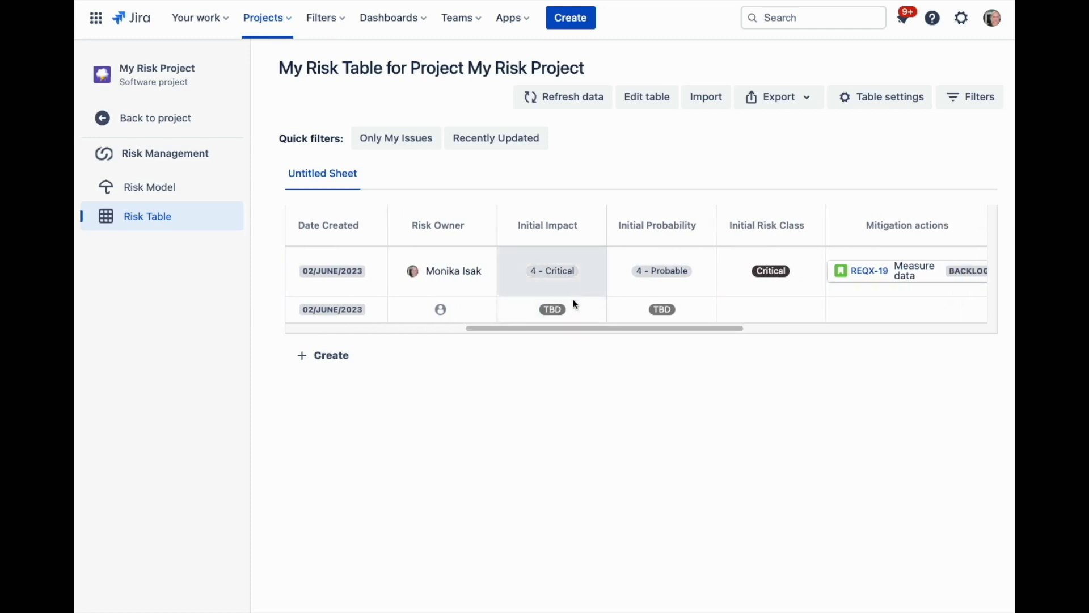
- Set Risk2's initial impact to 3 - Serious and probability to 3 - Occasional
left_click(573, 309)
left_click(554, 416)
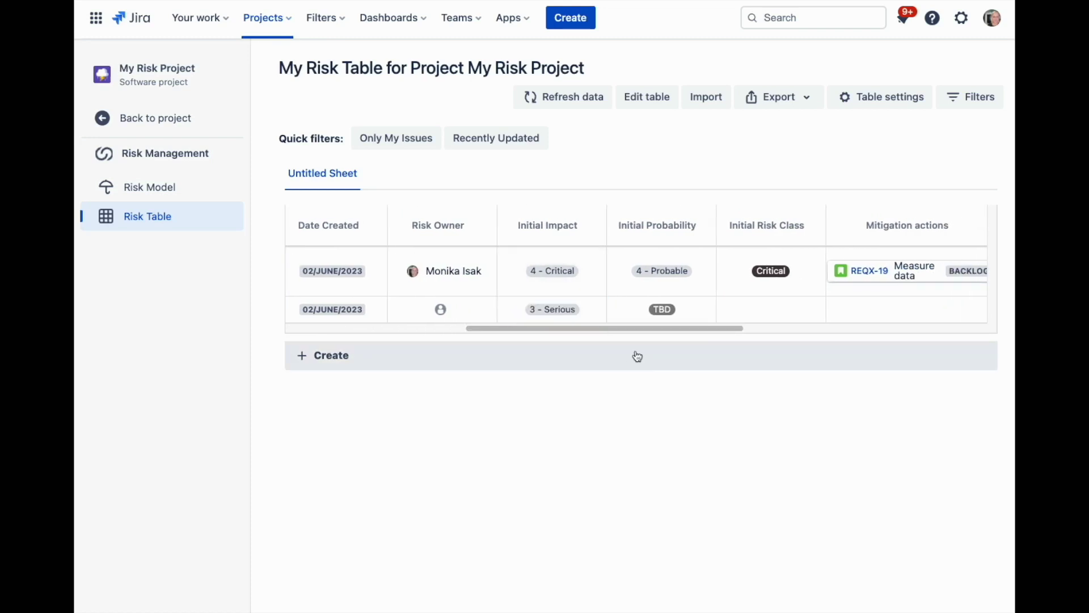
left_click(686, 312)
left_click(676, 416)
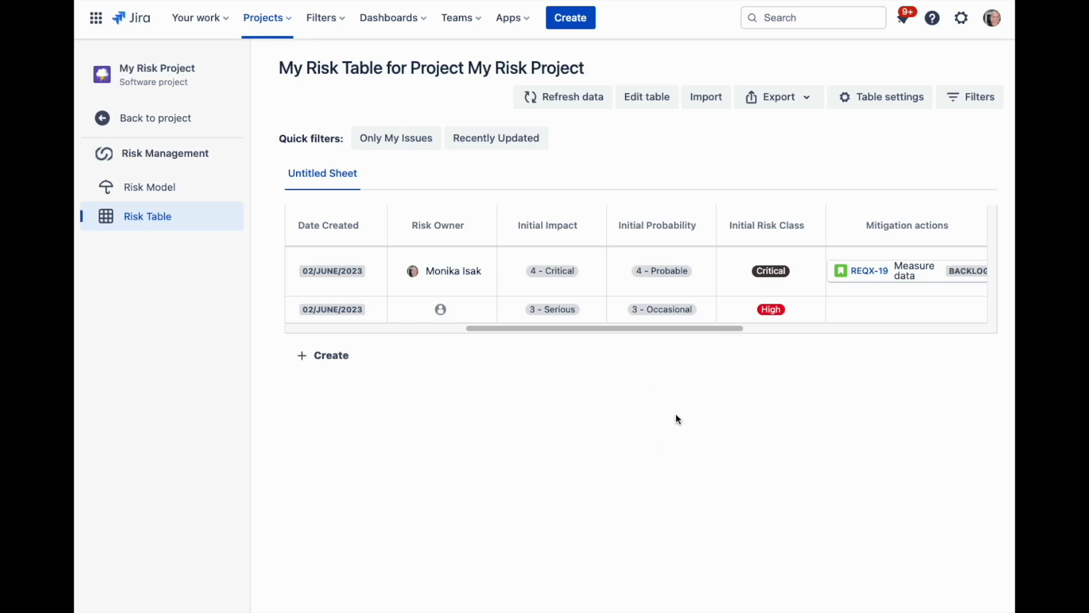
scroll(637, 284, "right", 3)
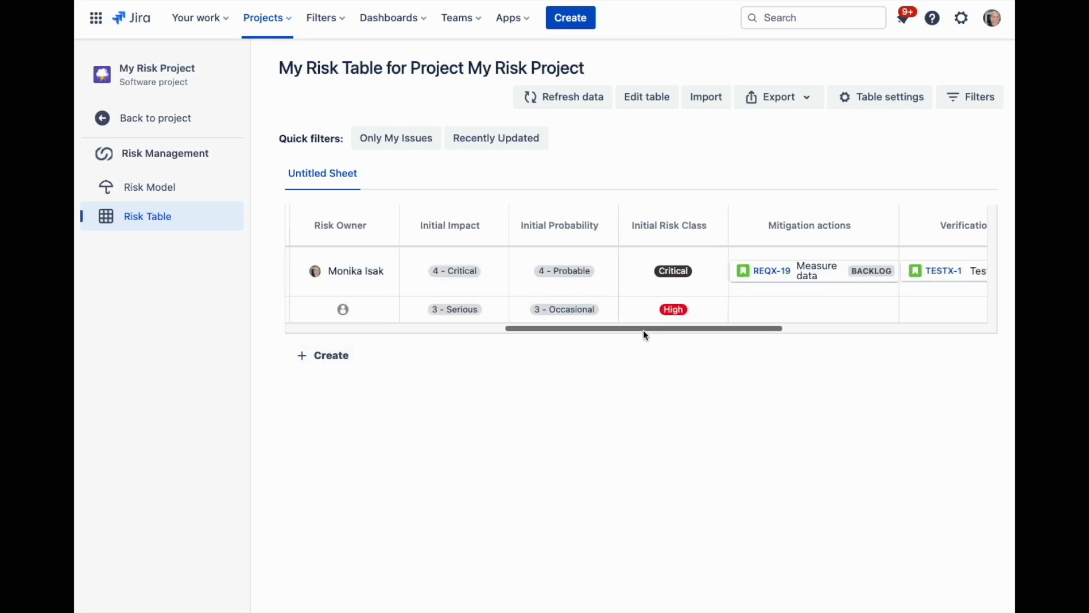
left_click_drag(632, 330, 413, 322)
- Open the Risk Model and switch to the Current heat map showing MRP-1 as High
left_click(173, 190)
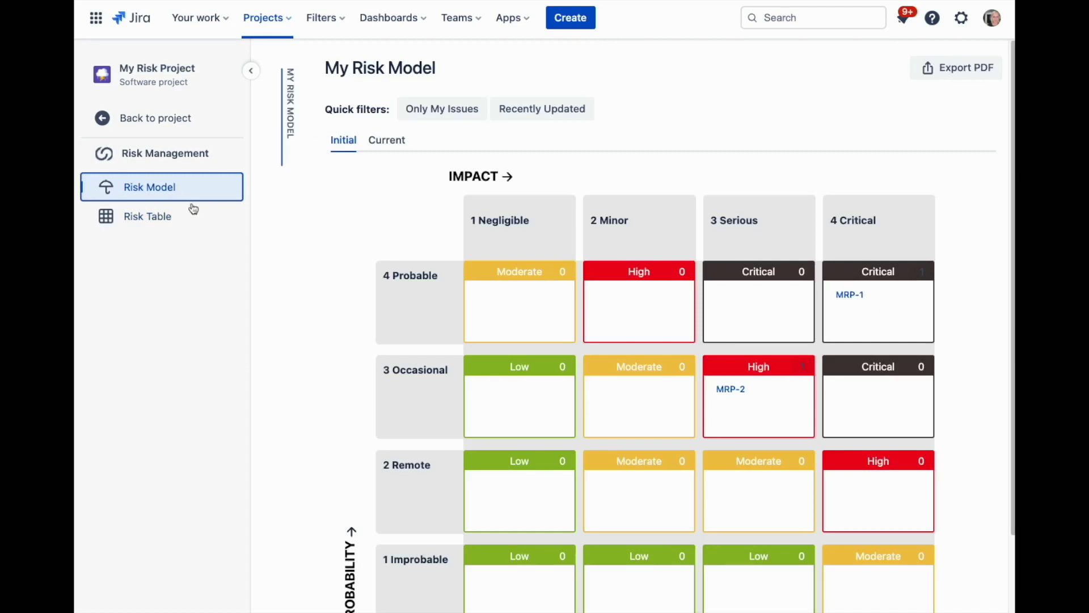
scroll(531, 312, "down", 2)
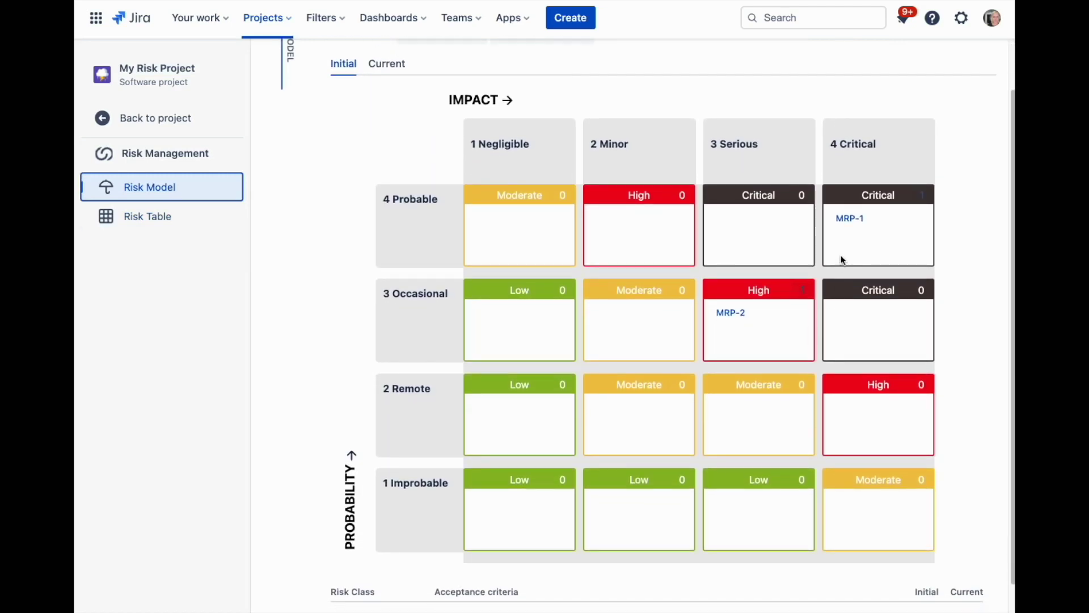
left_click(386, 68)
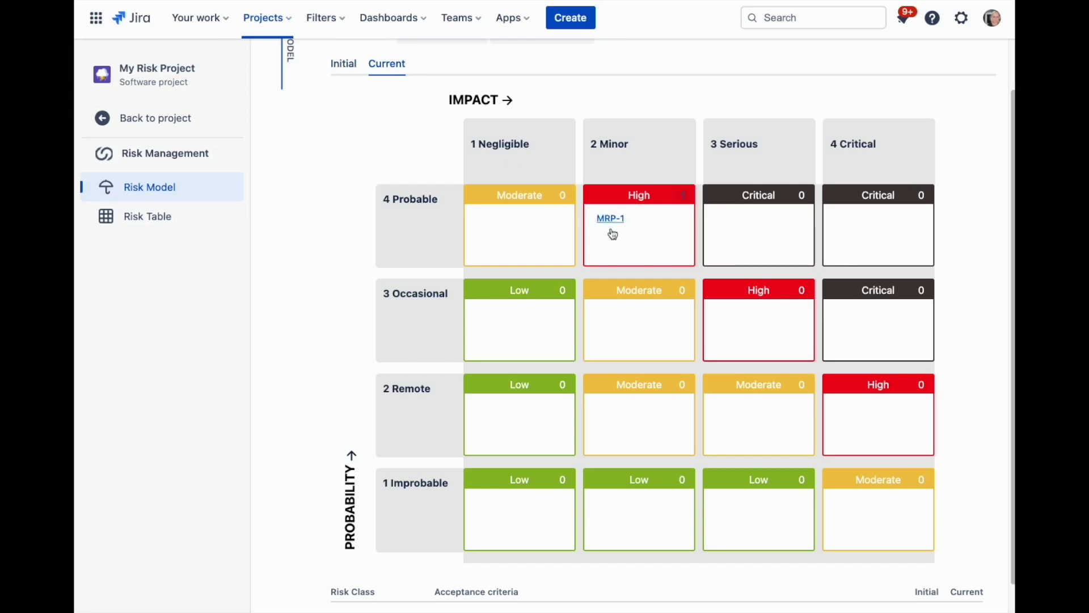